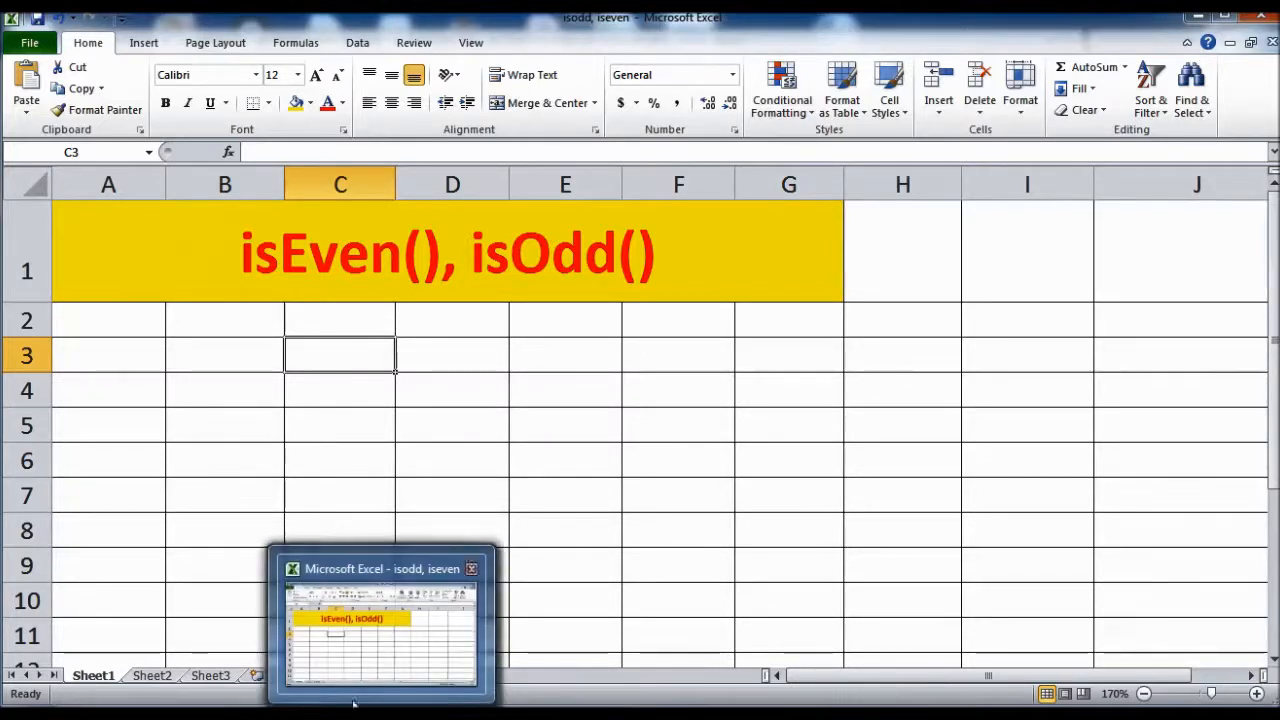
Enter the headings isEven in cell D3 and isOdd in cell E3.
left_click(341, 394)
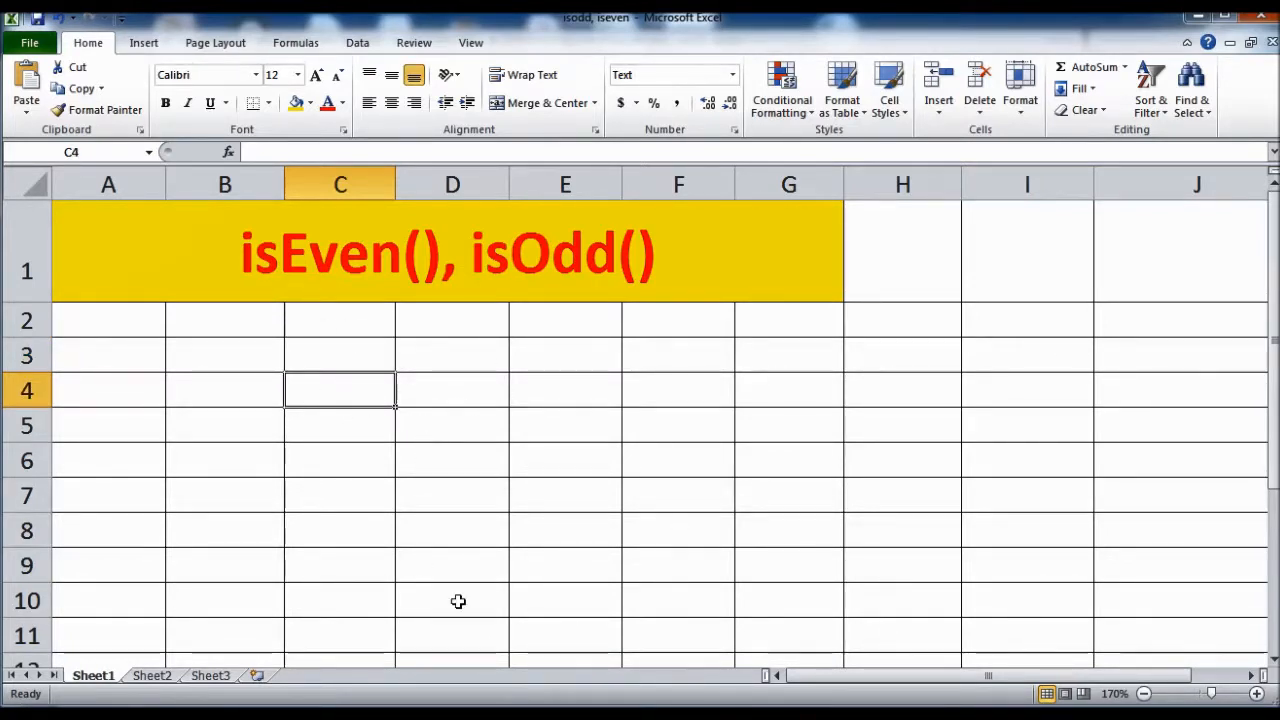
left_click(335, 361)
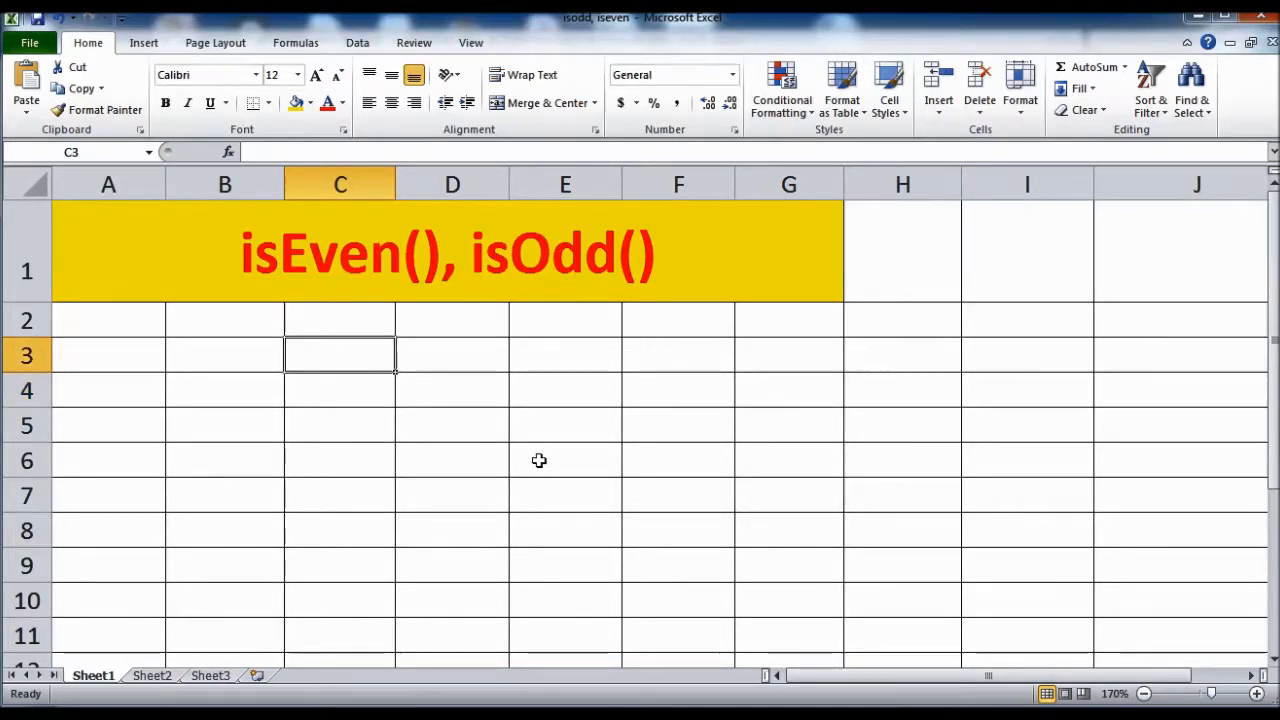
key("Right")
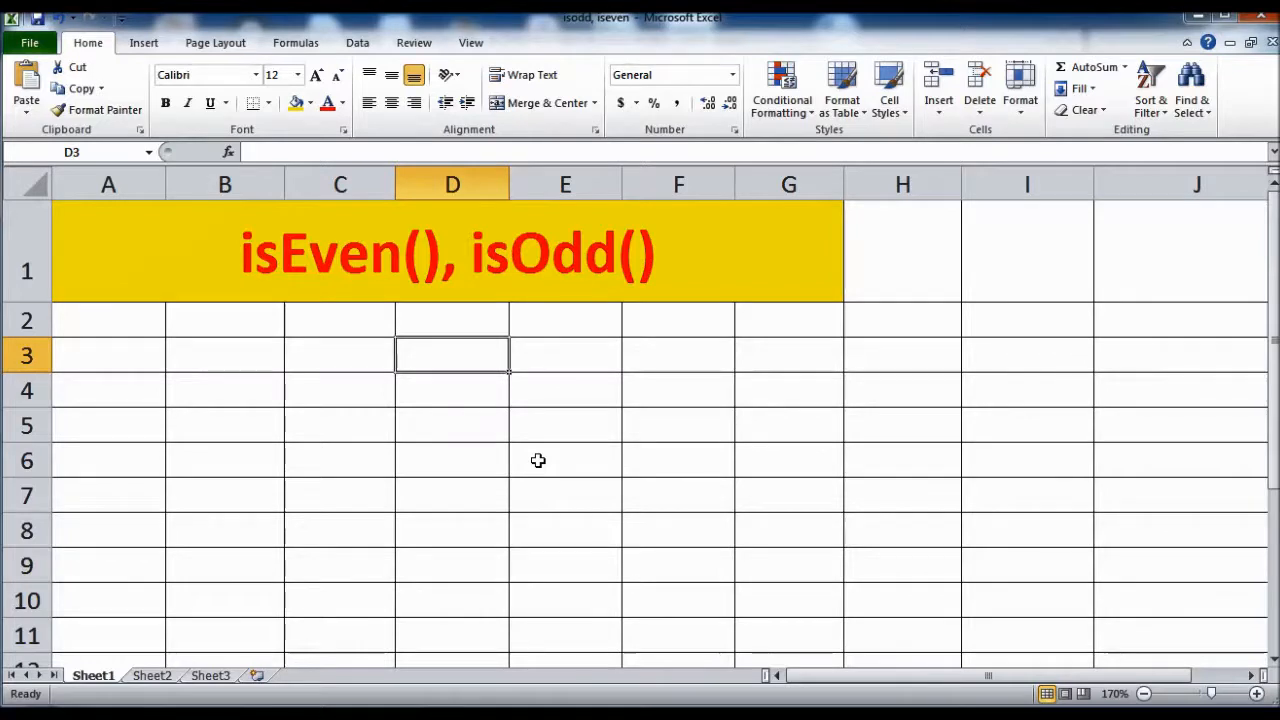
type("s")
key("BackSpace")
type("isEven")
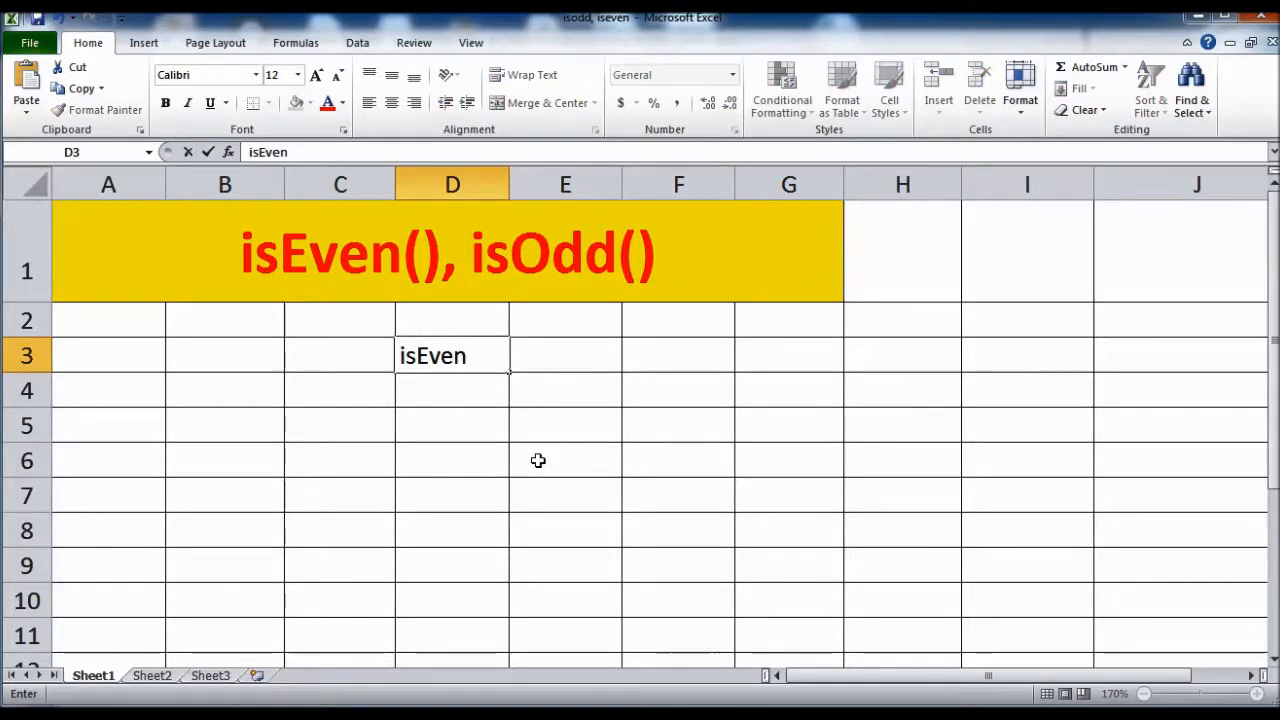
key("Tab")
type("is")
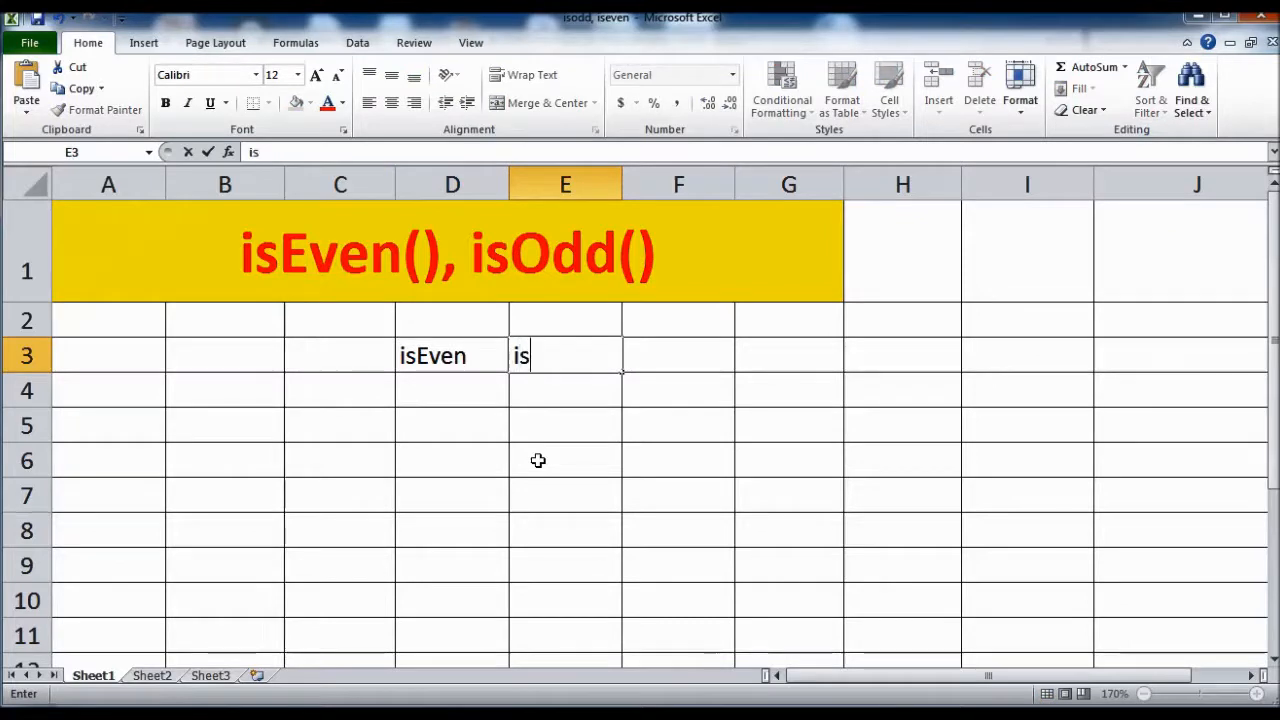
type("Odd")
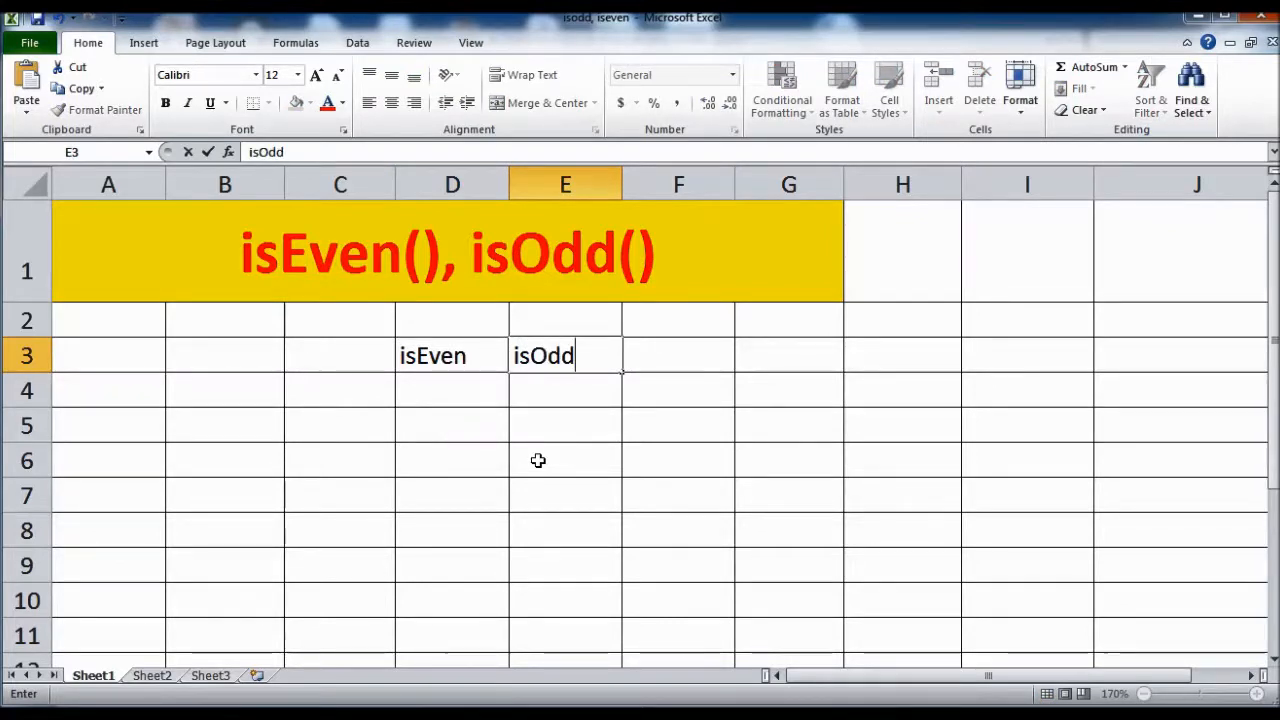
key("Return")
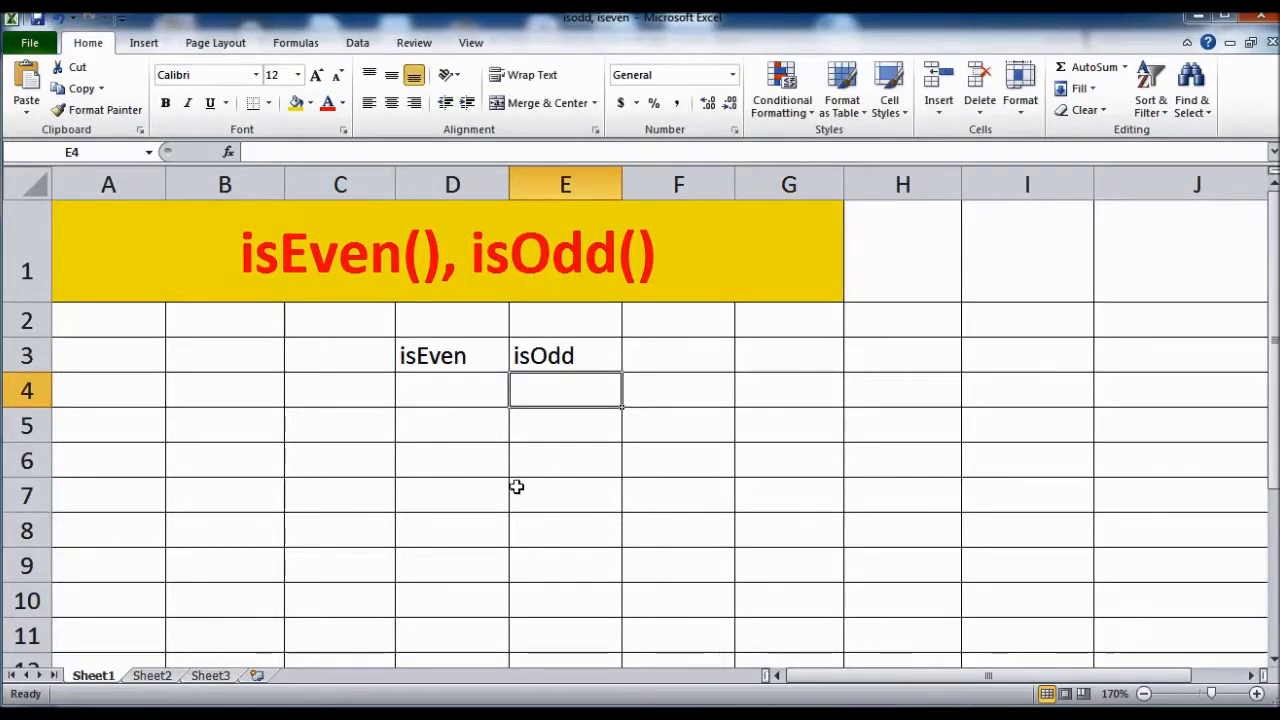
Fill cells C4 to C10 with the numbers 2, 5, 6, 8, 78, 78 and 4.
left_click(438, 389)
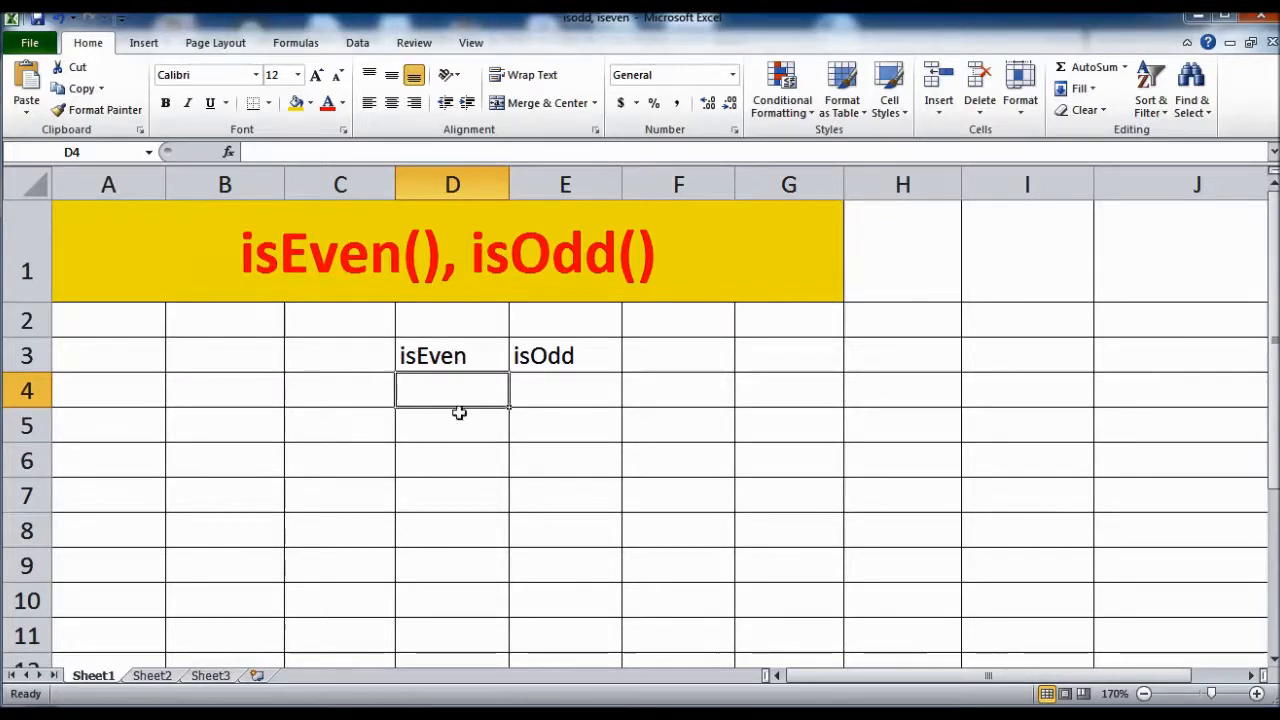
left_click(310, 381)
type("2")
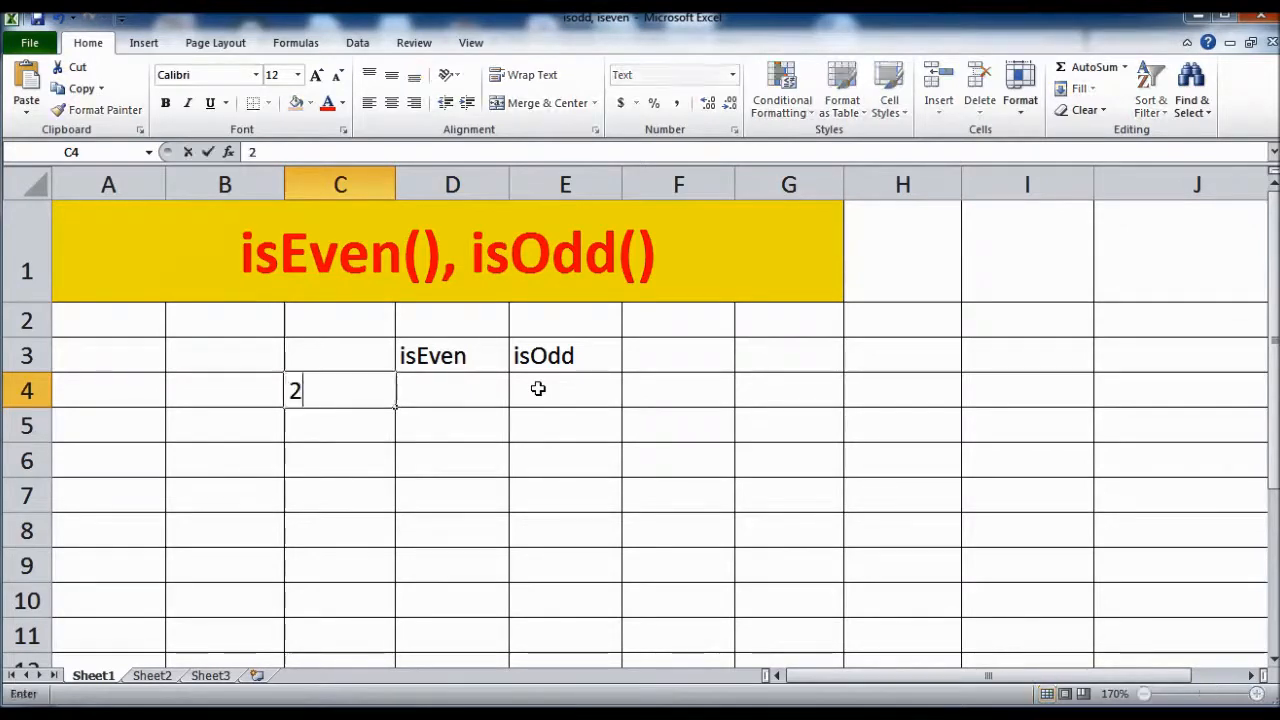
key("Return")
type("5")
key("Return")
type("6")
key("Return")
type("8")
key("Return")
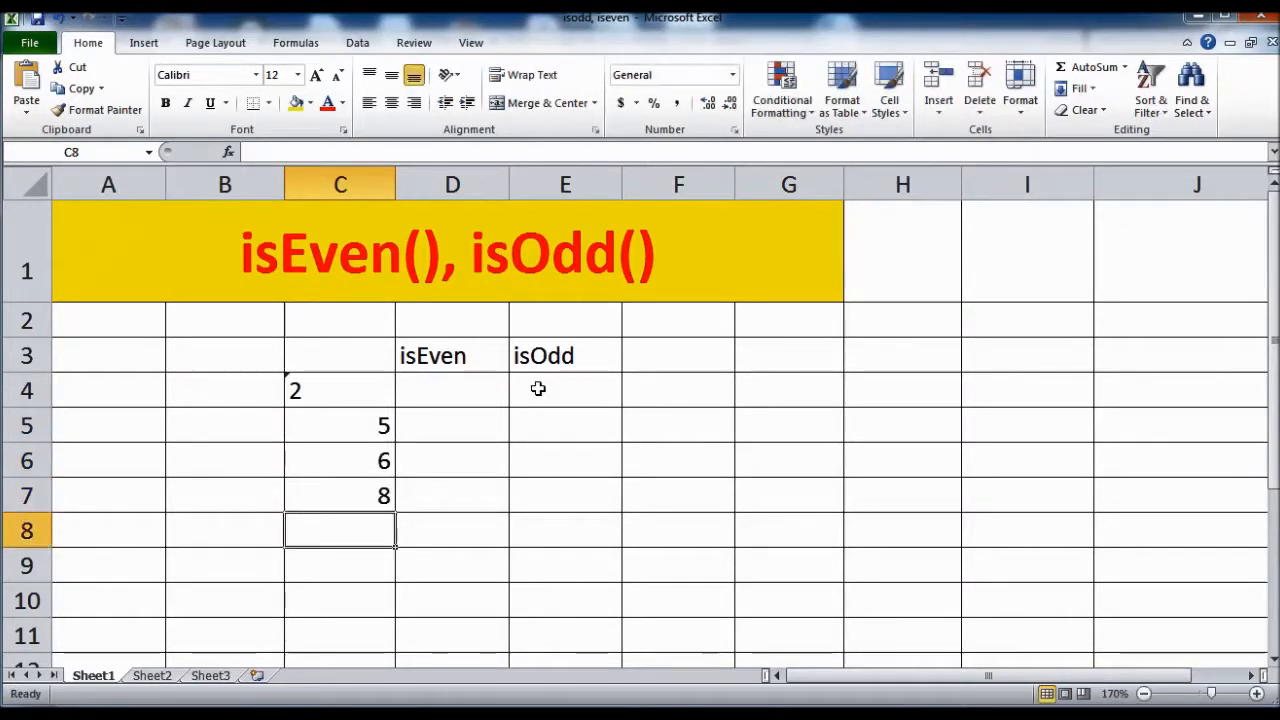
type("78")
key("Return")
type("78")
key("Return")
type("4")
key("Return")
key("Up")
key("Up")
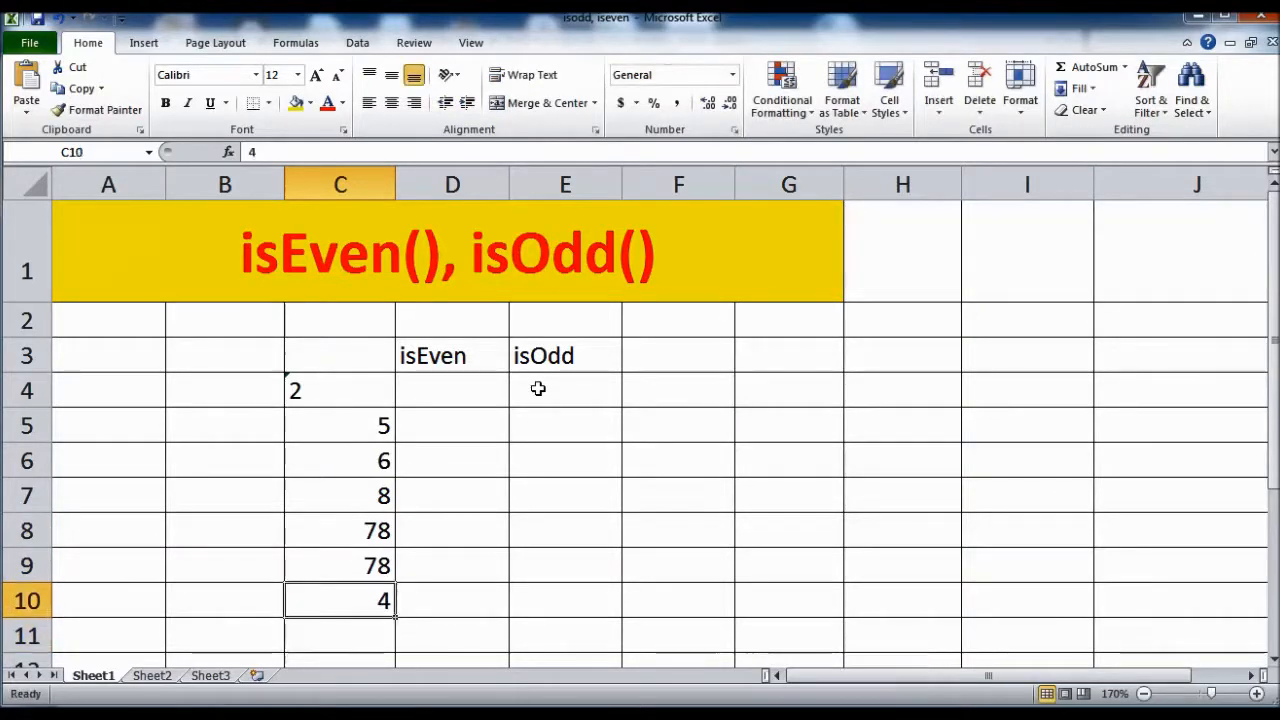
key("Right")
type("79")
key("Return")
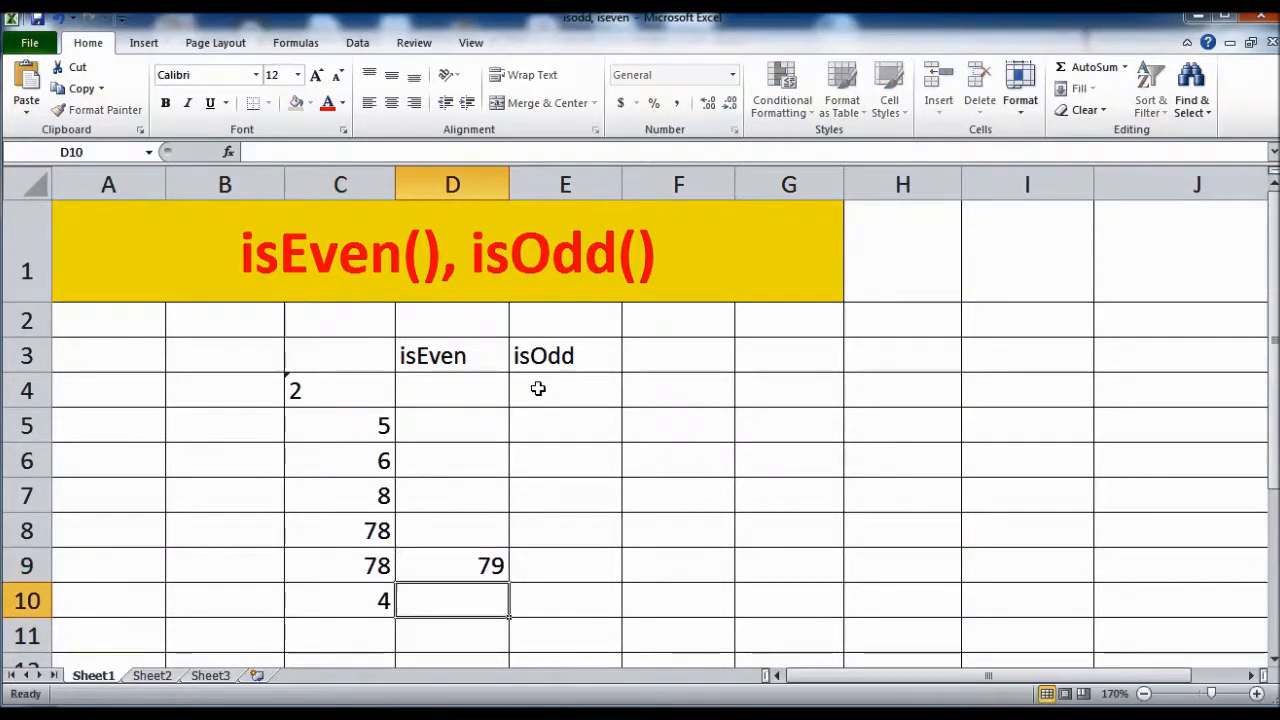
key("Up")
Replace the value in cell C9 with 59.
key("Left")
type("58")
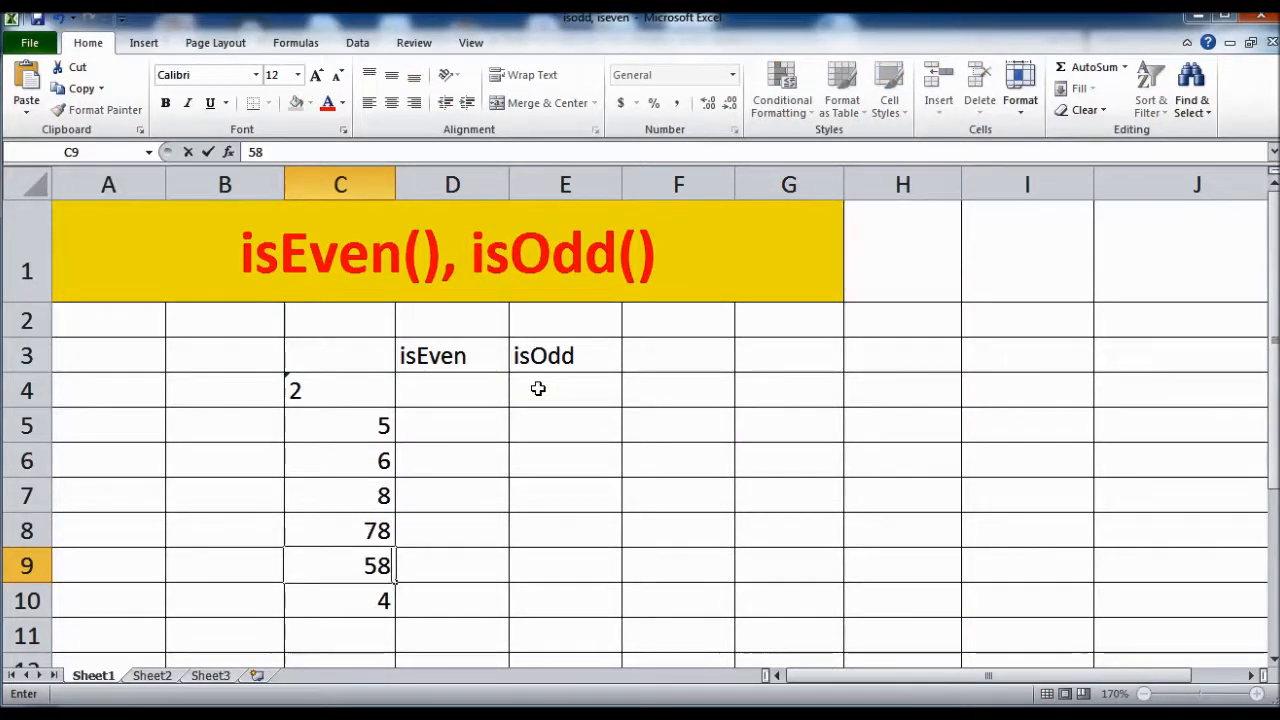
type("9")
key("Return")
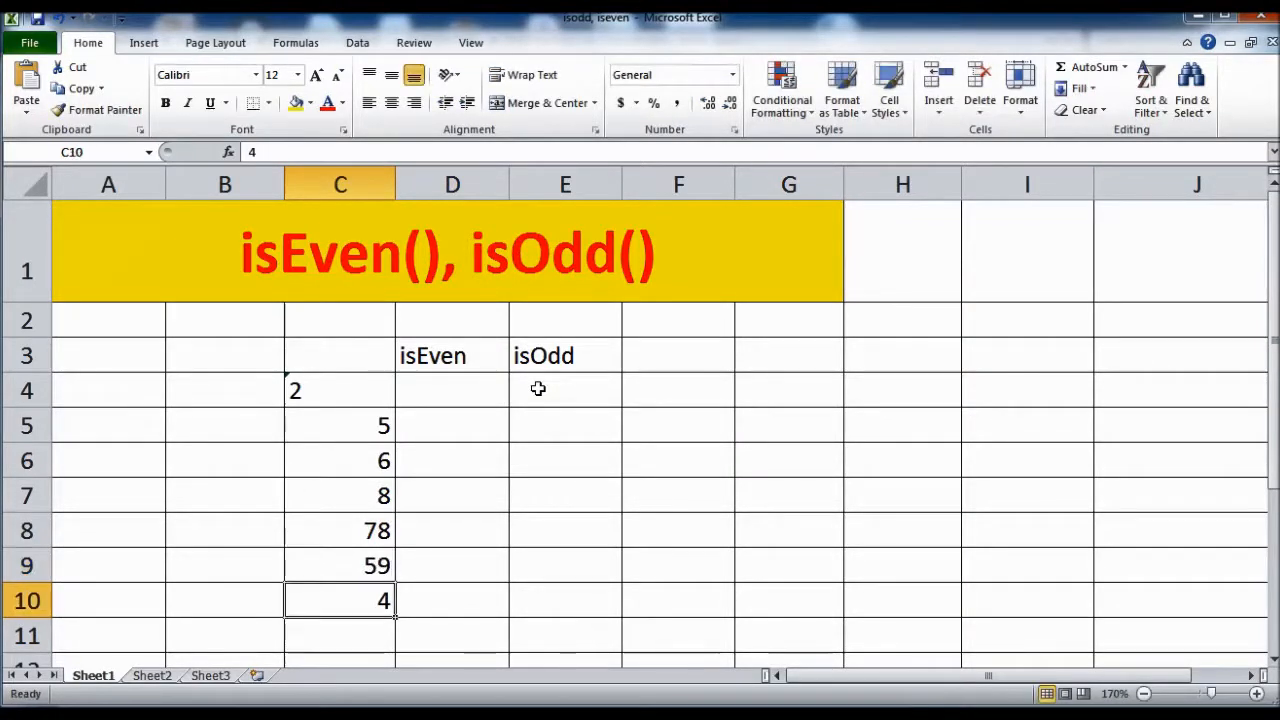
Enter the formula =ISEVEN(C4) in cell D4 to test the first number.
left_click(337, 395)
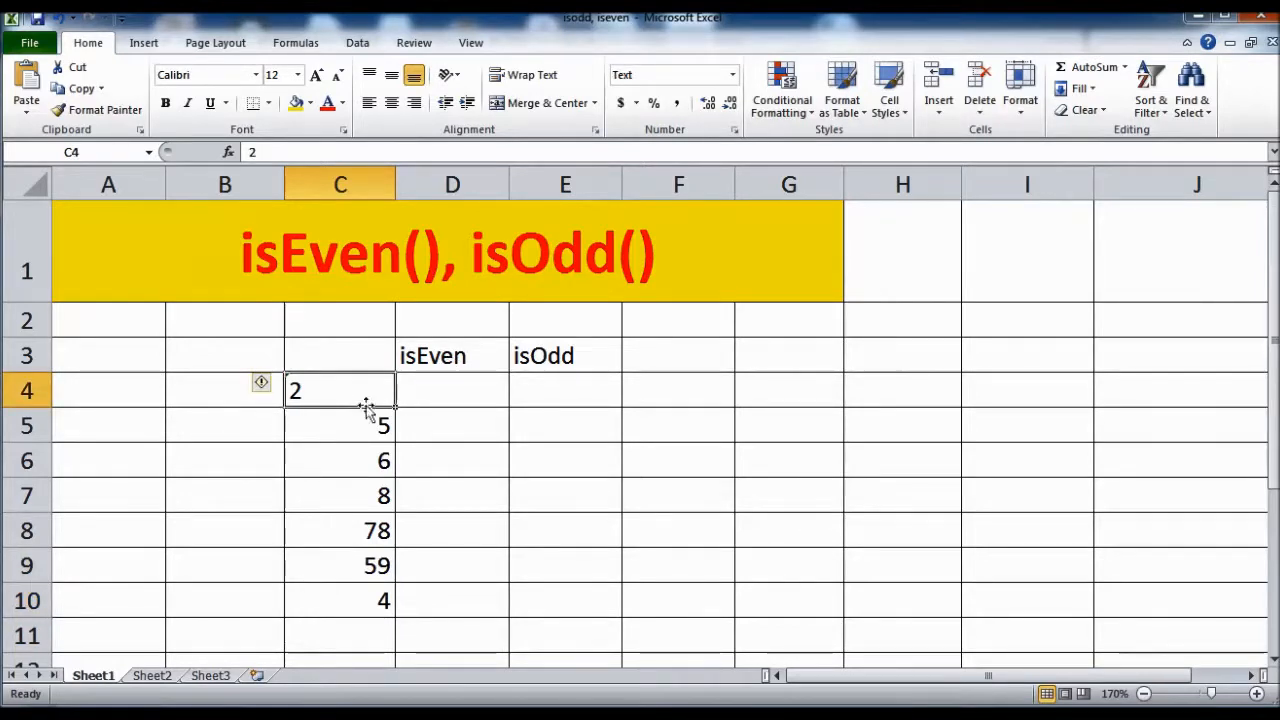
left_click(456, 396)
type("=")
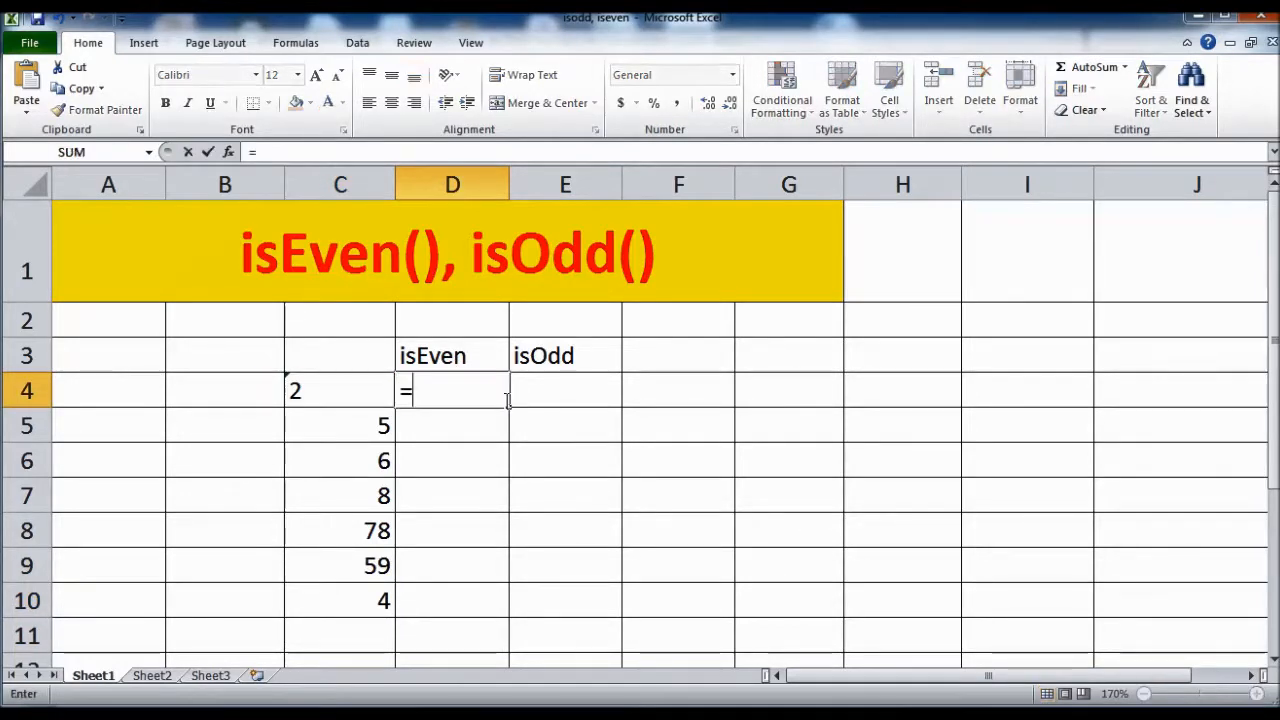
type("ise")
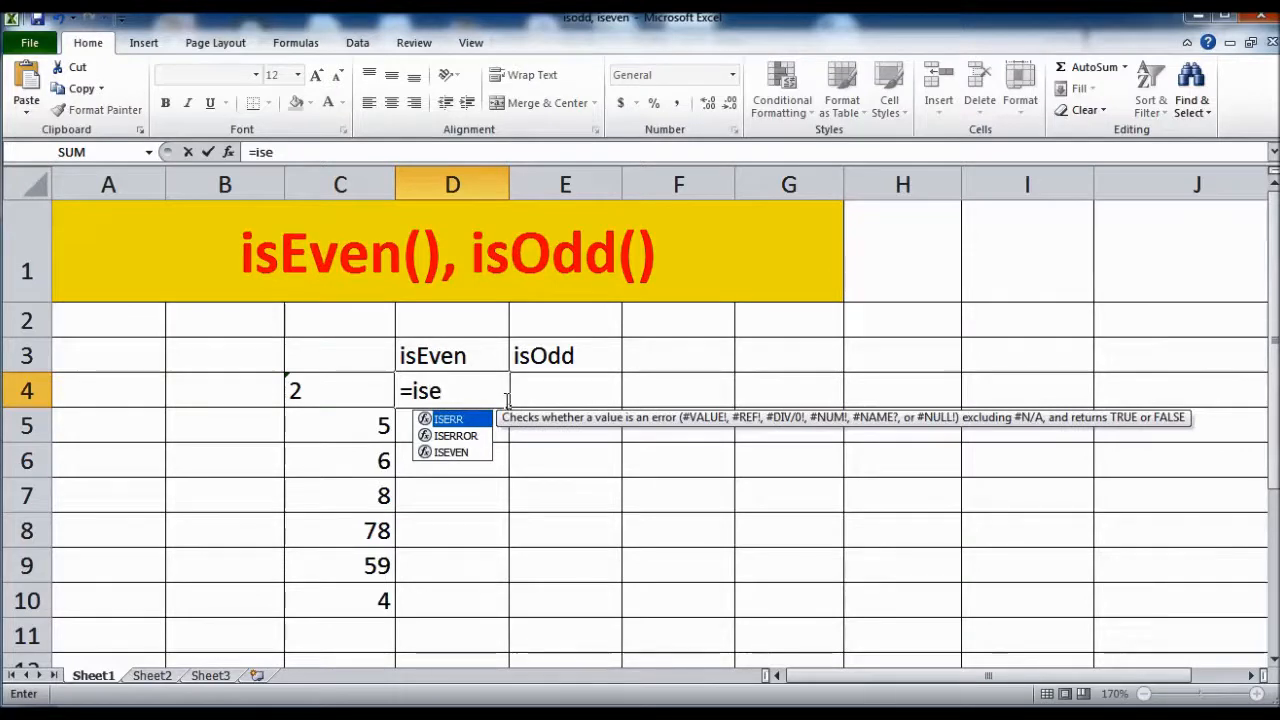
key("Down")
key("Down")
key("Tab")
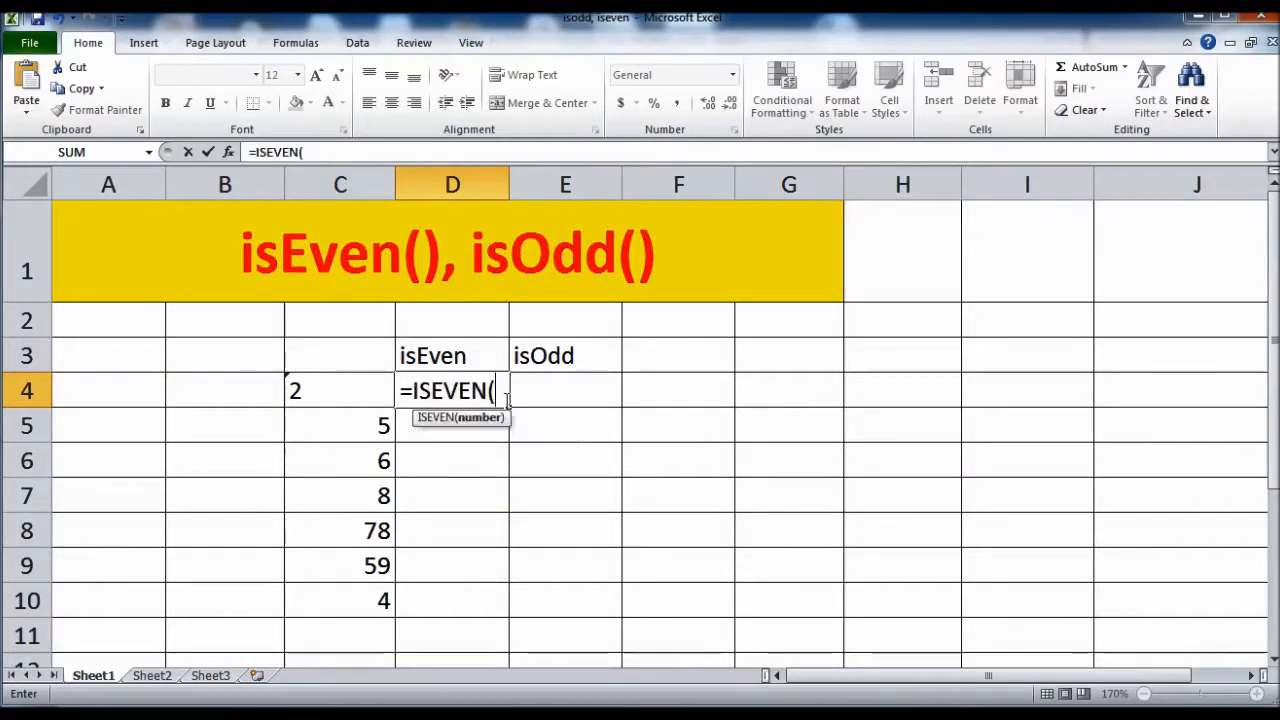
left_click(331, 390)
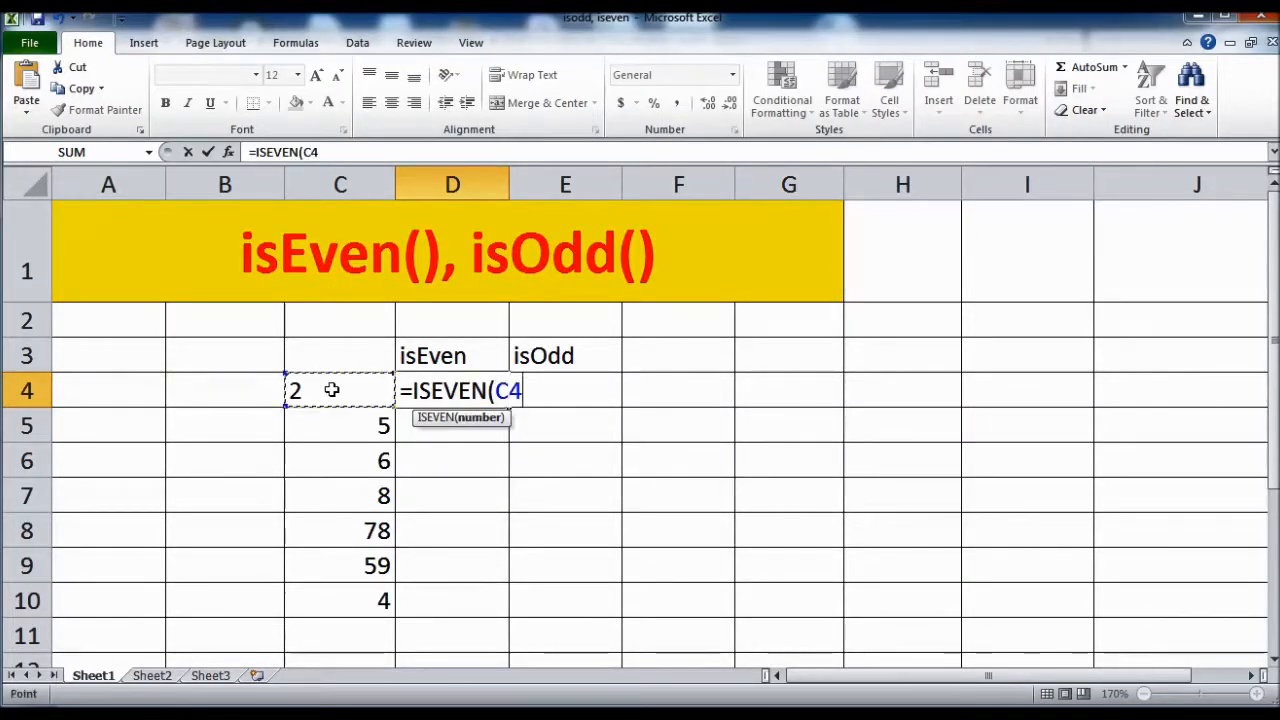
key("Return")
Copy the ISEVEN formula from D4 down through cell D10.
left_click(468, 392)
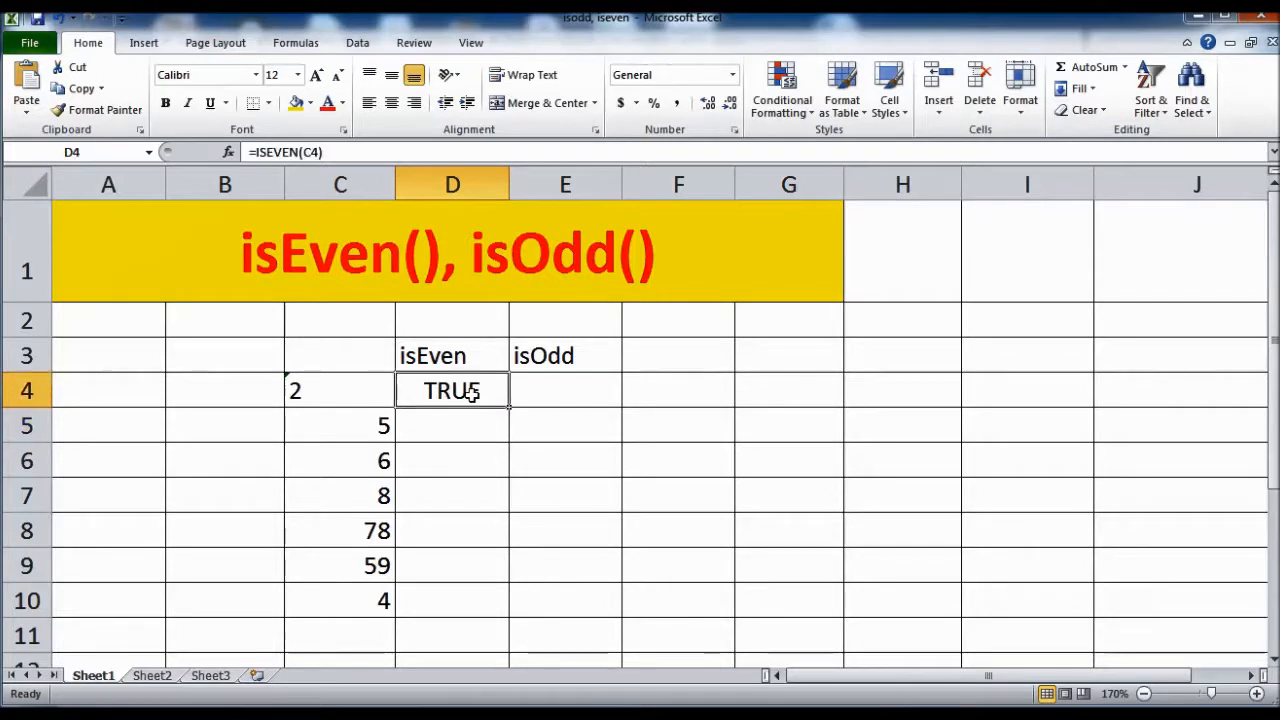
left_click(512, 406)
left_click_drag(512, 406, 486, 614)
left_click(480, 394)
left_click(561, 610)
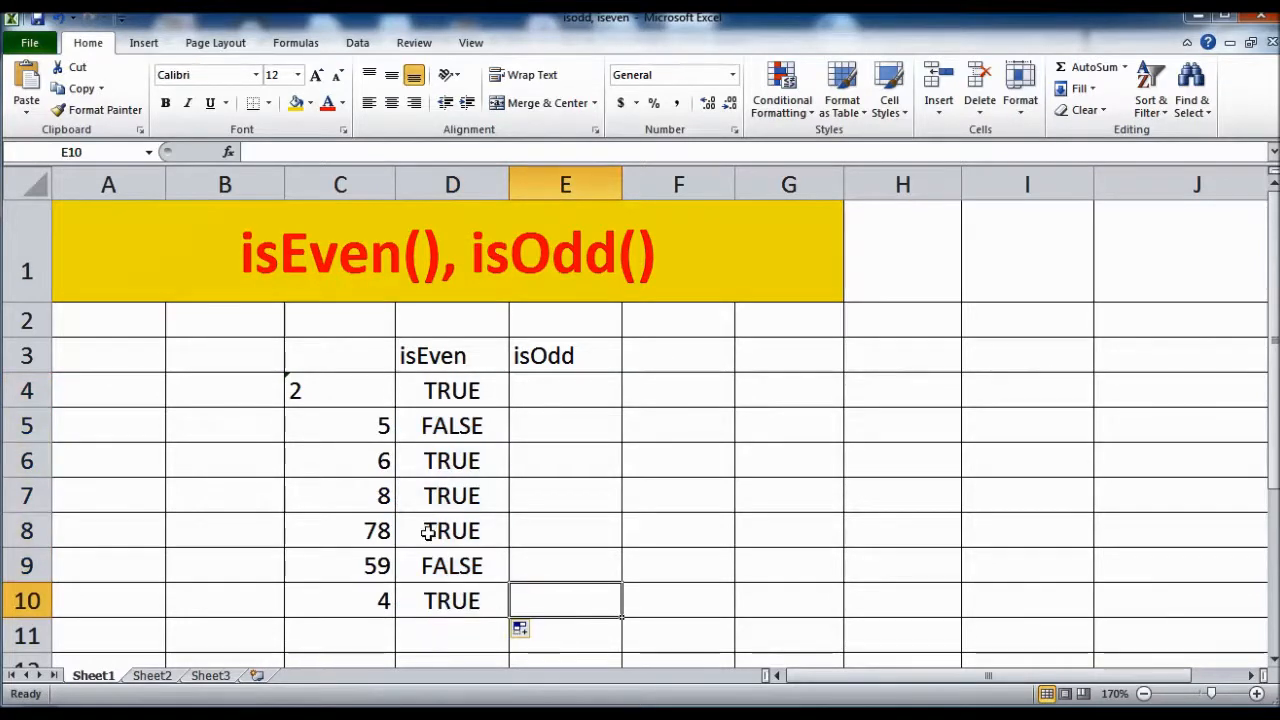
Try the General and Number formats on the value in cell C4.
left_click(340, 385)
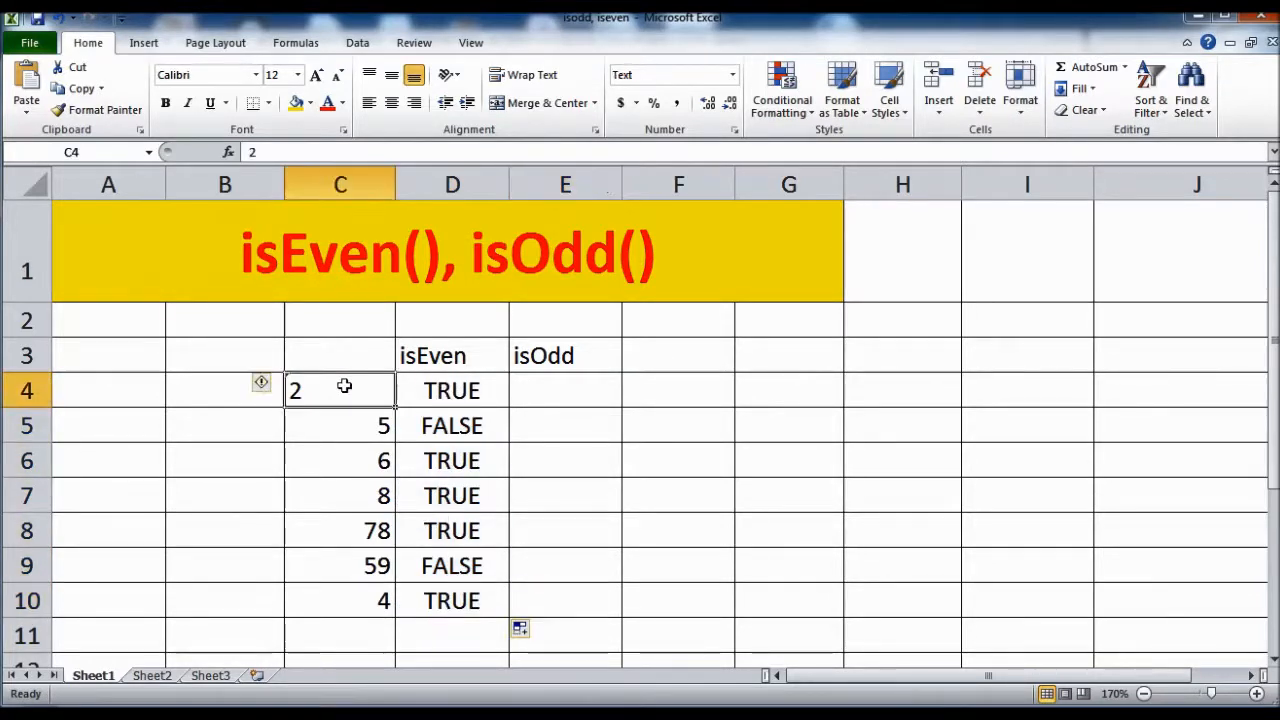
left_click(732, 75)
left_click(713, 100)
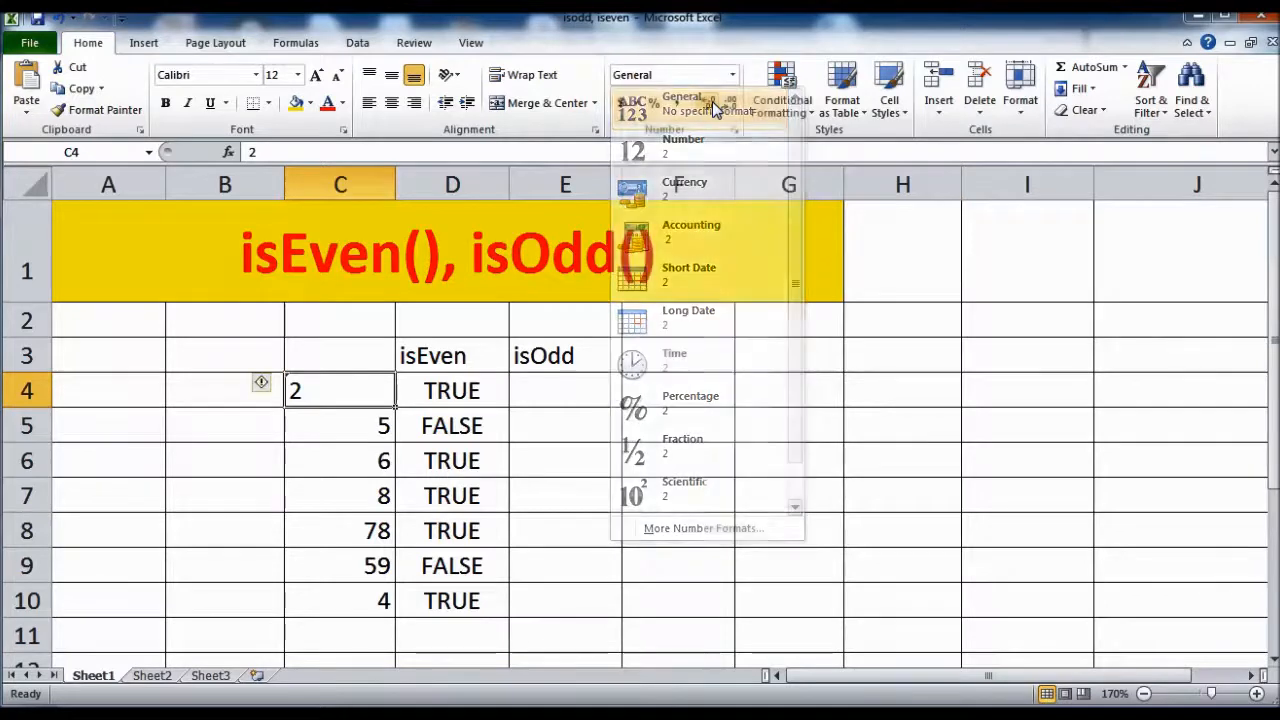
left_click(732, 75)
left_click(703, 153)
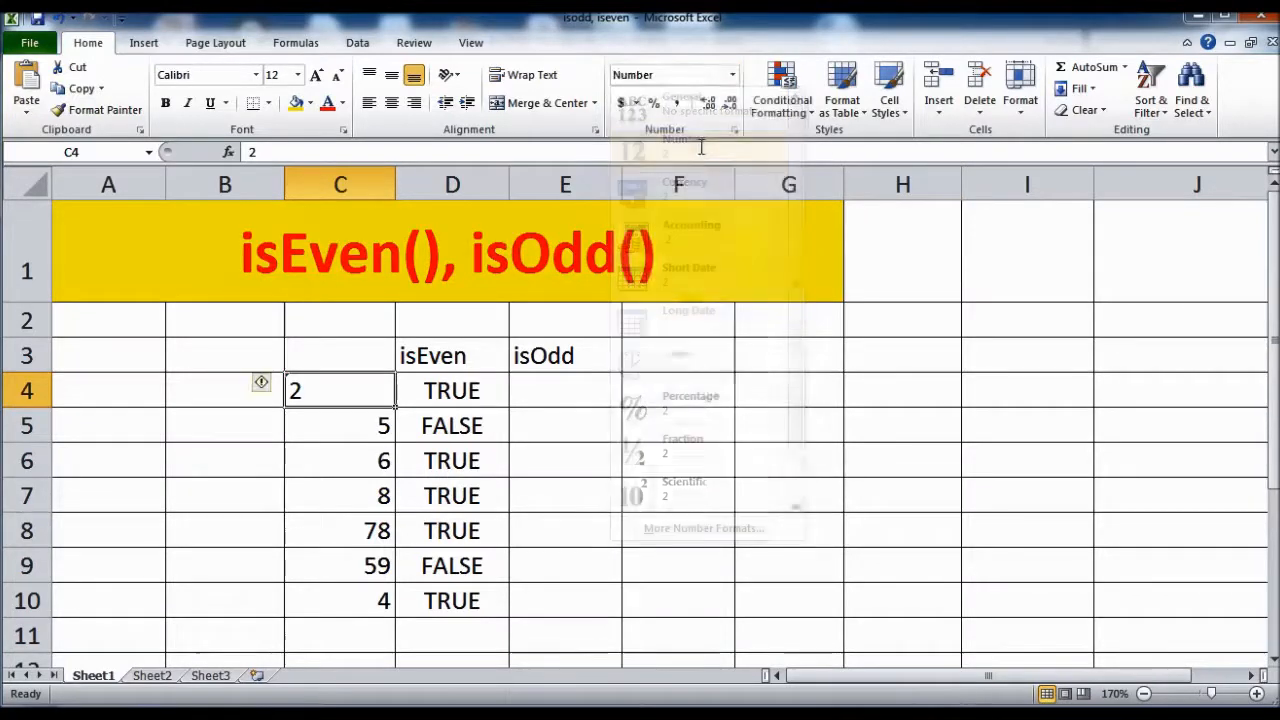
Set the number format of cell C4 to General.
left_click(299, 448)
left_click(315, 400)
left_click(343, 457)
left_click(371, 391)
left_click(732, 75)
left_click(710, 100)
left_click(457, 457)
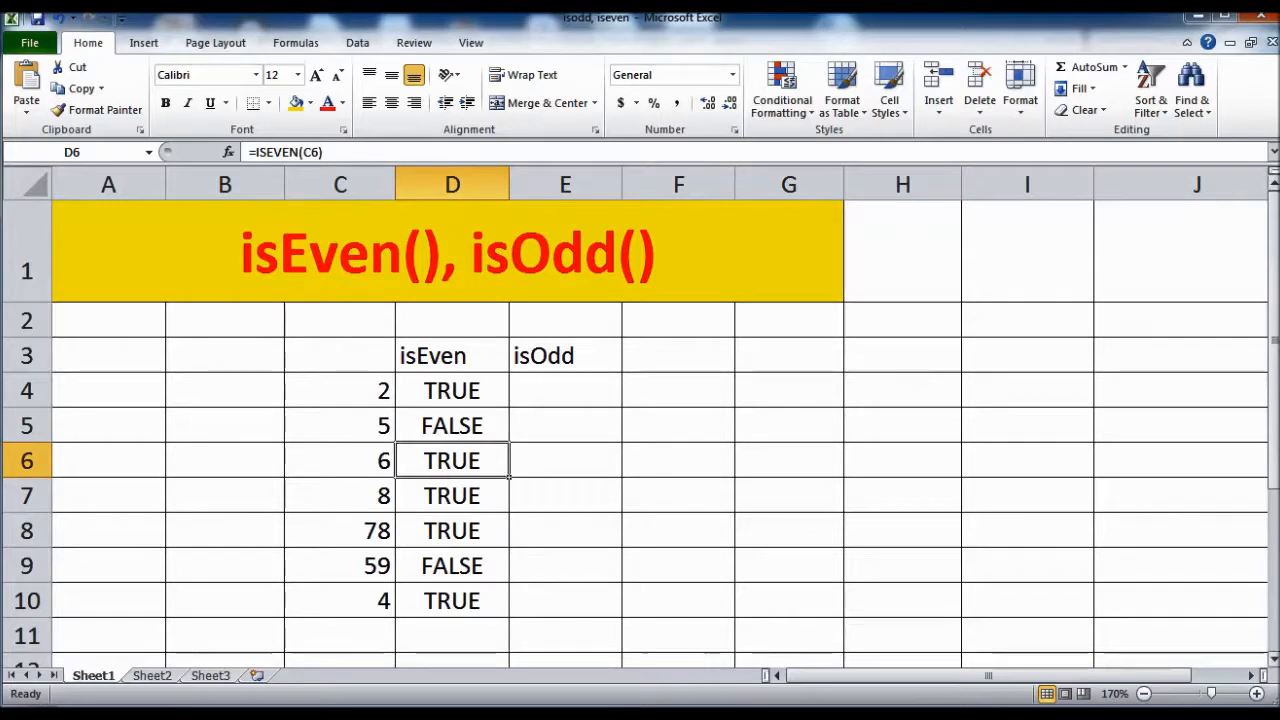
Mark the numbers 2, 6, 8, 78, 59 and 4 with the on-screen pen and clear the marks.
left_click(1224, 330)
left_click_drag(315, 392, 385, 381)
left_click_drag(336, 468, 414, 452)
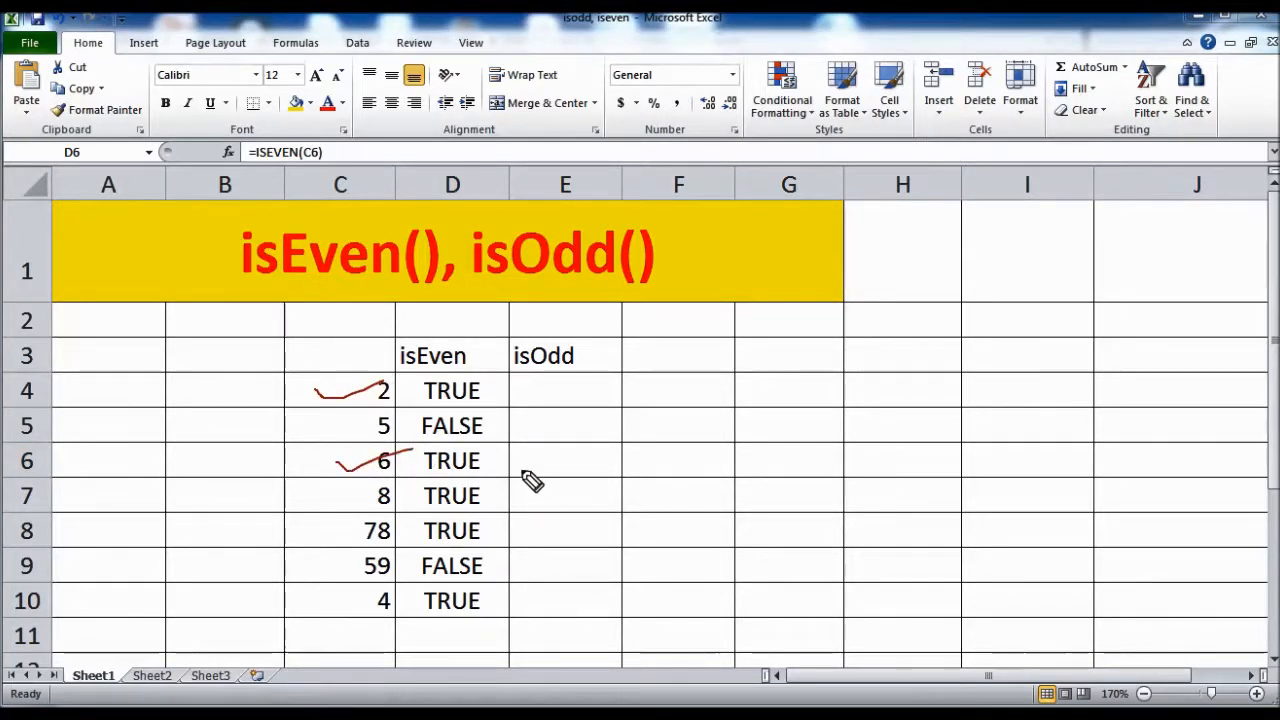
mouse_move(346, 503)
left_mouse_down()
mouse_move(412, 478)
mouse_move(520, 483)
left_mouse_up()
left_click_drag(332, 528, 496, 532)
left_click_drag(307, 568, 397, 556)
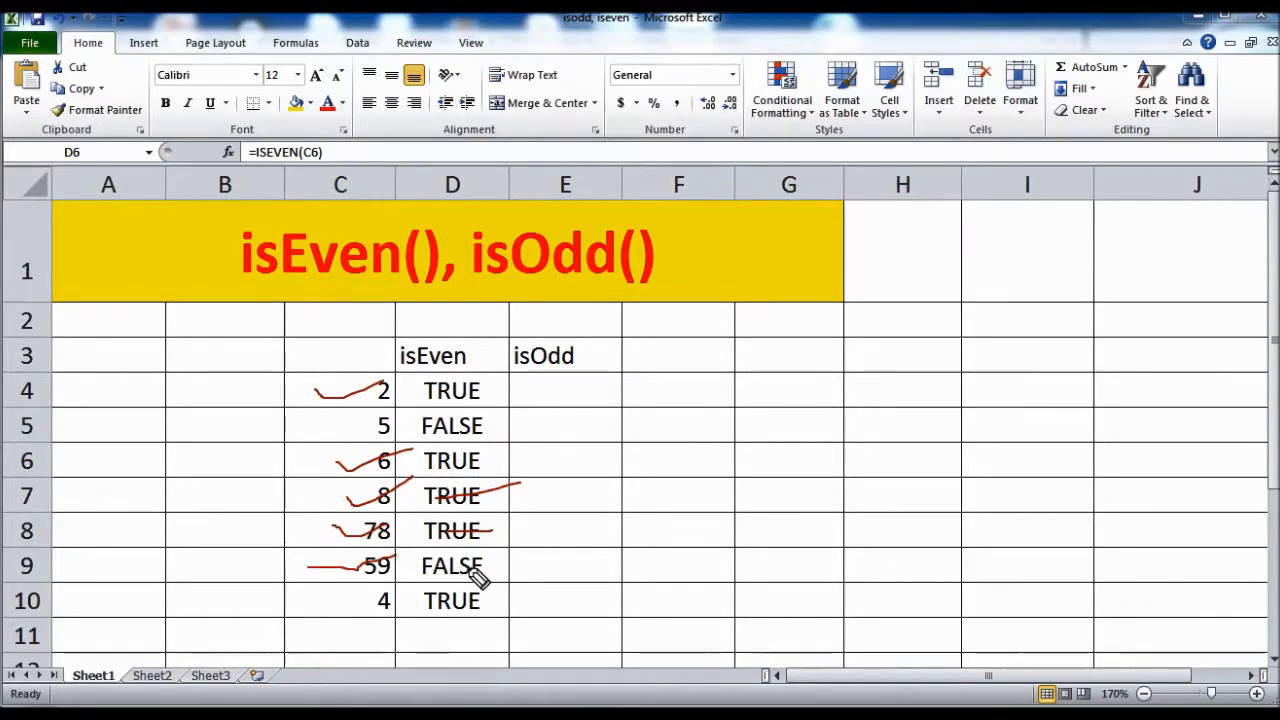
mouse_move(336, 601)
left_mouse_down()
mouse_move(351, 609)
mouse_move(382, 590)
left_mouse_up()
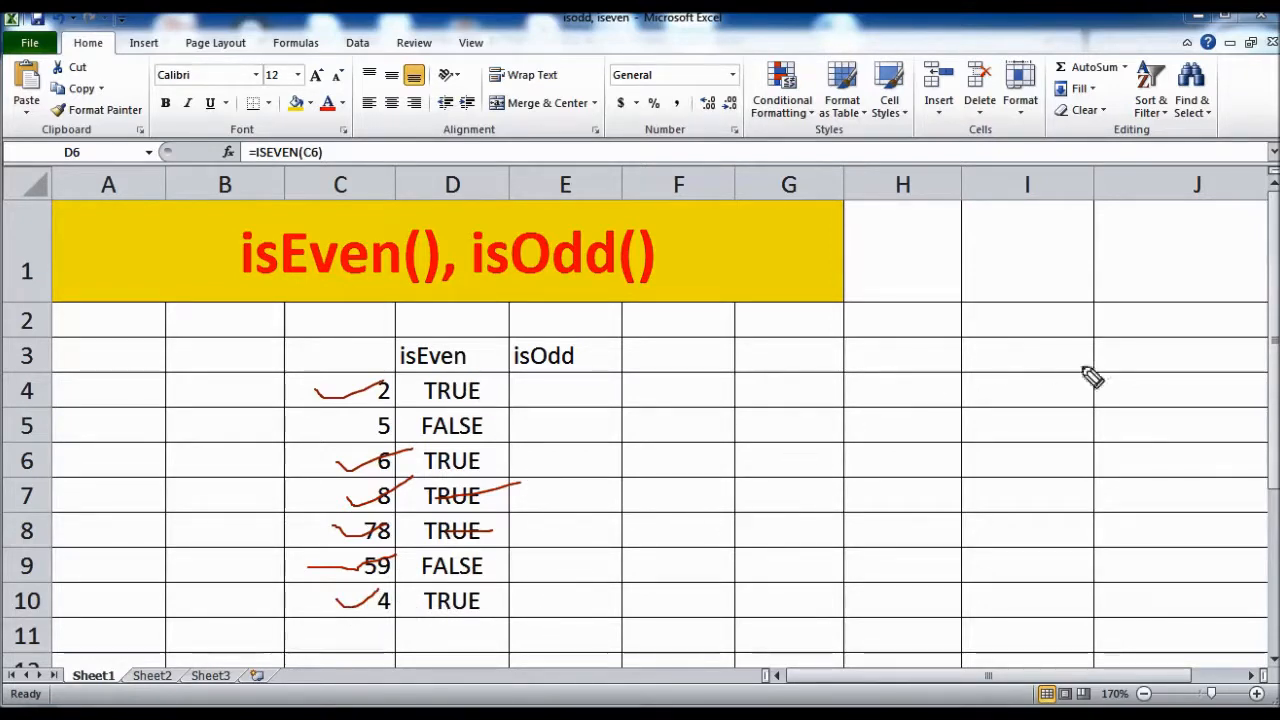
left_click(1272, 445)
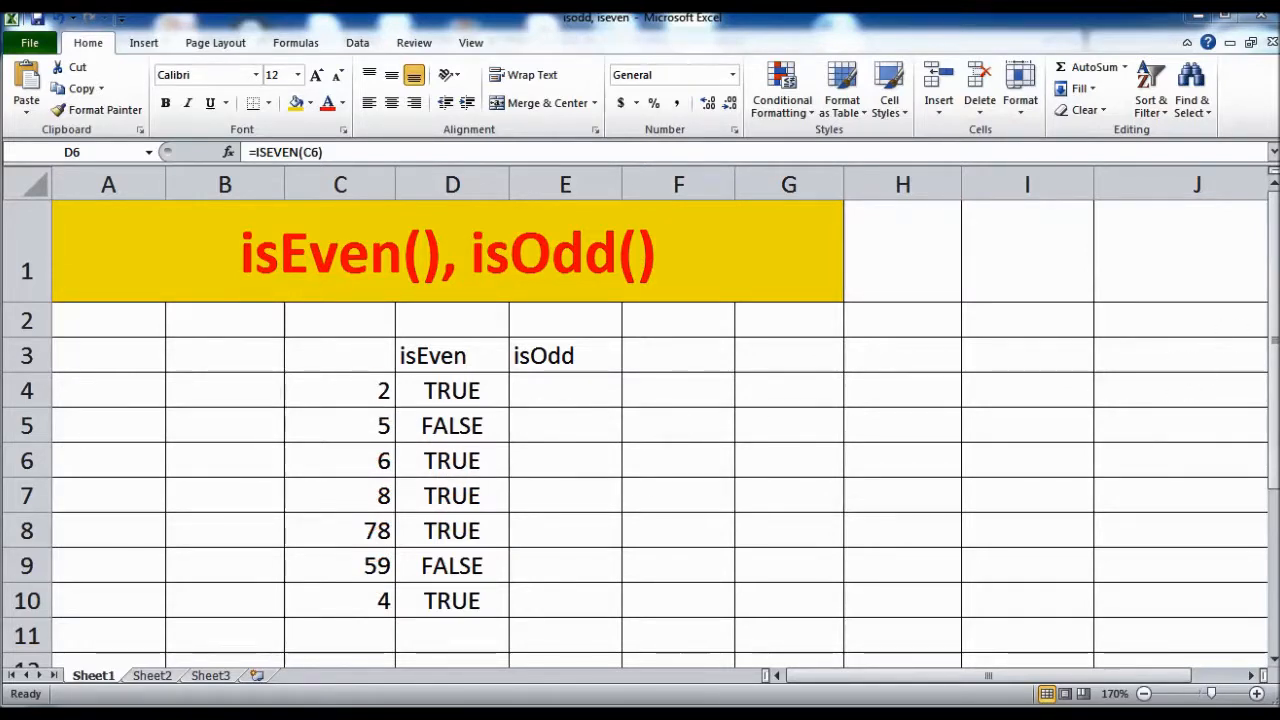
left_click(553, 390)
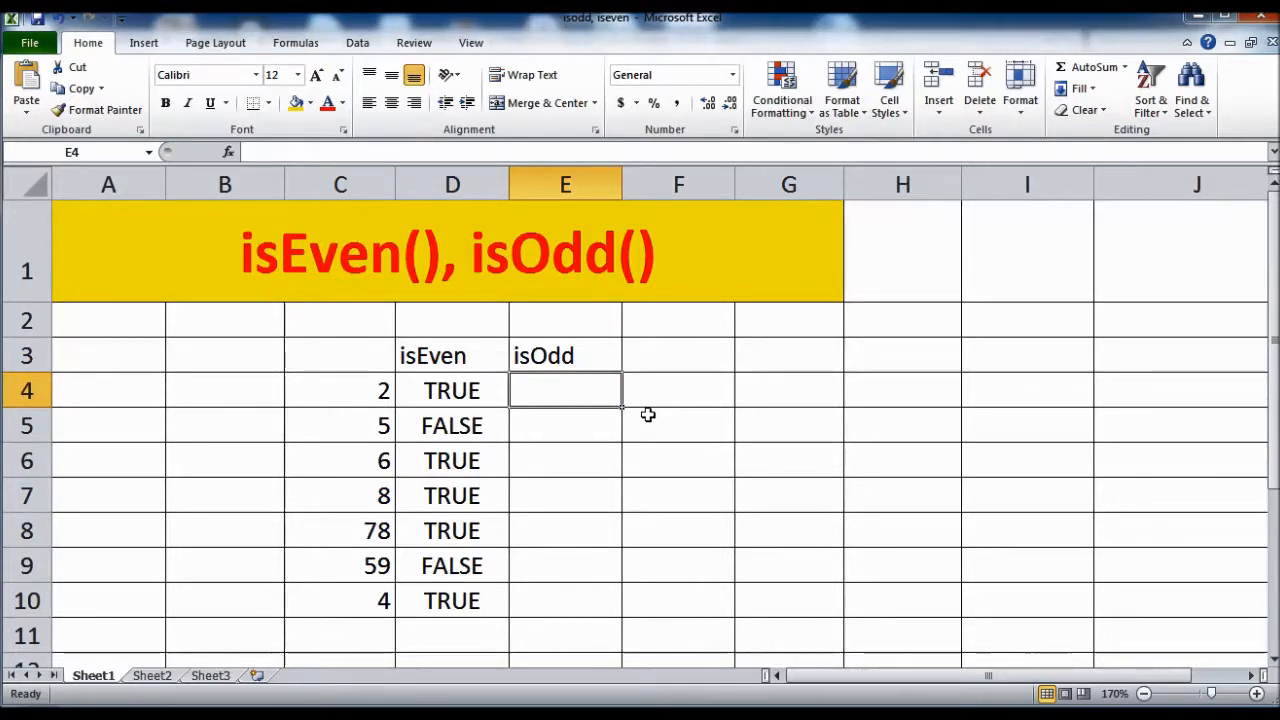
type("=")
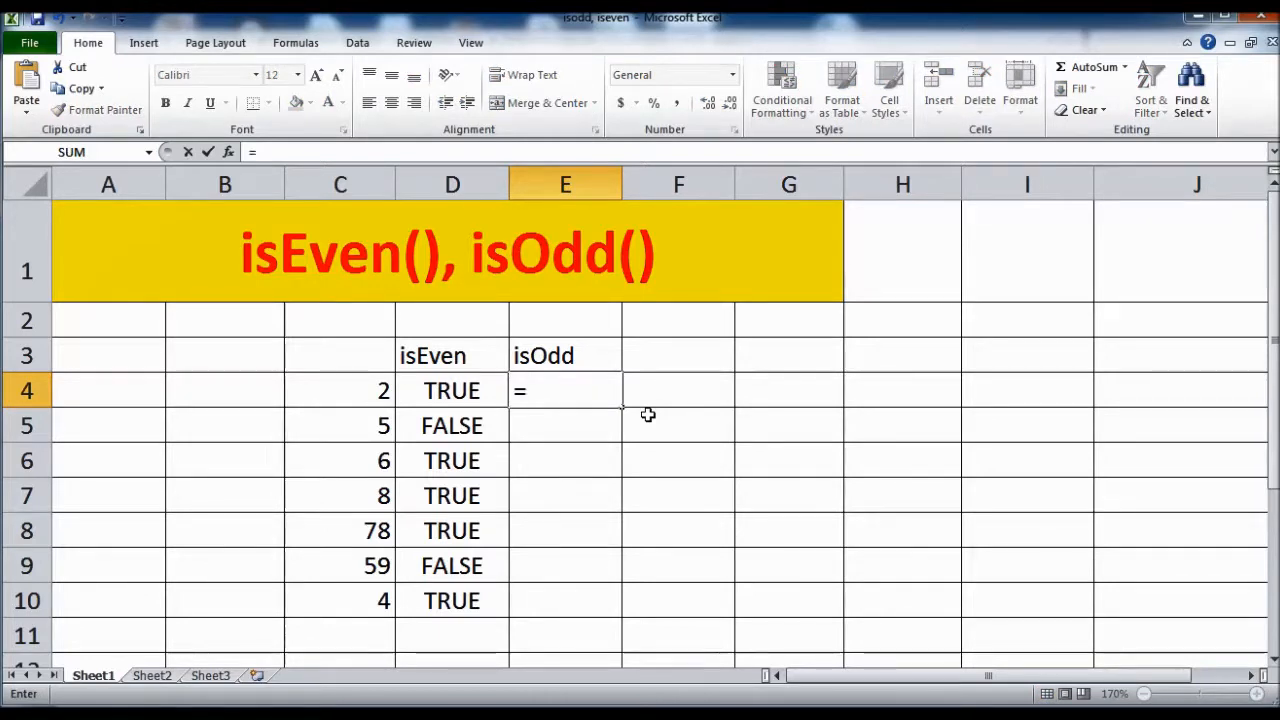
key("Escape")
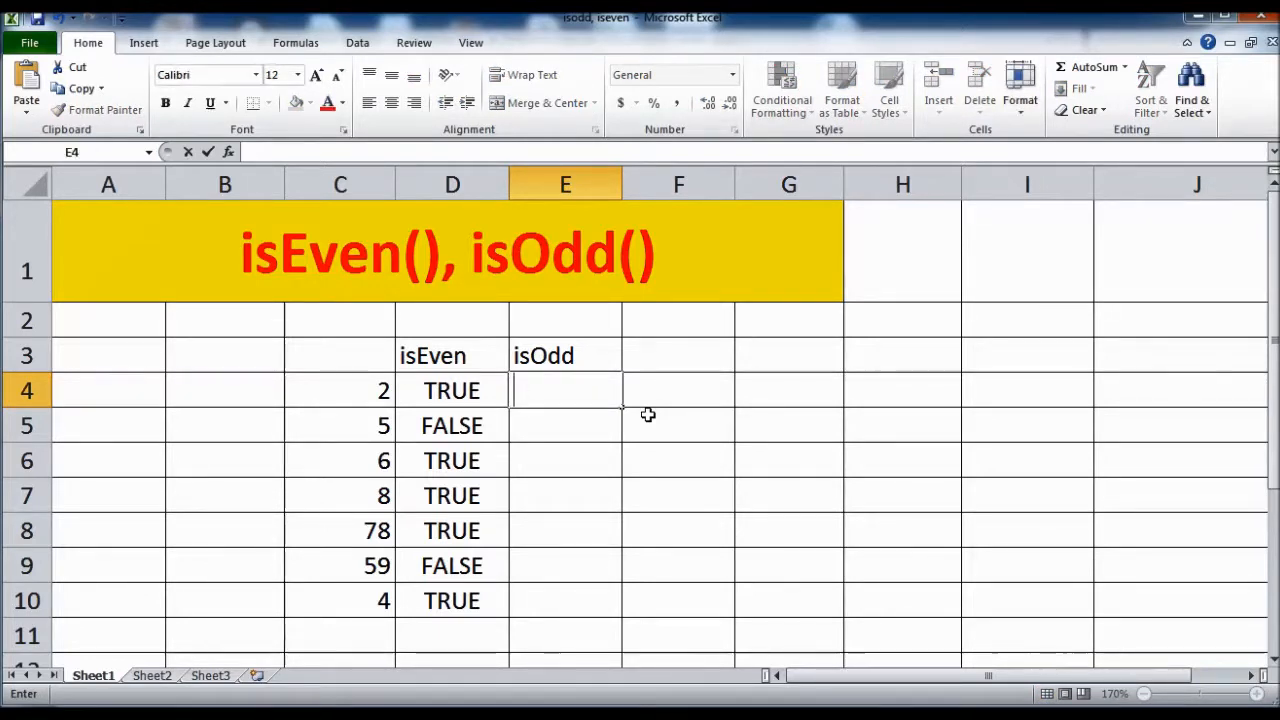
key("Left")
key("Right")
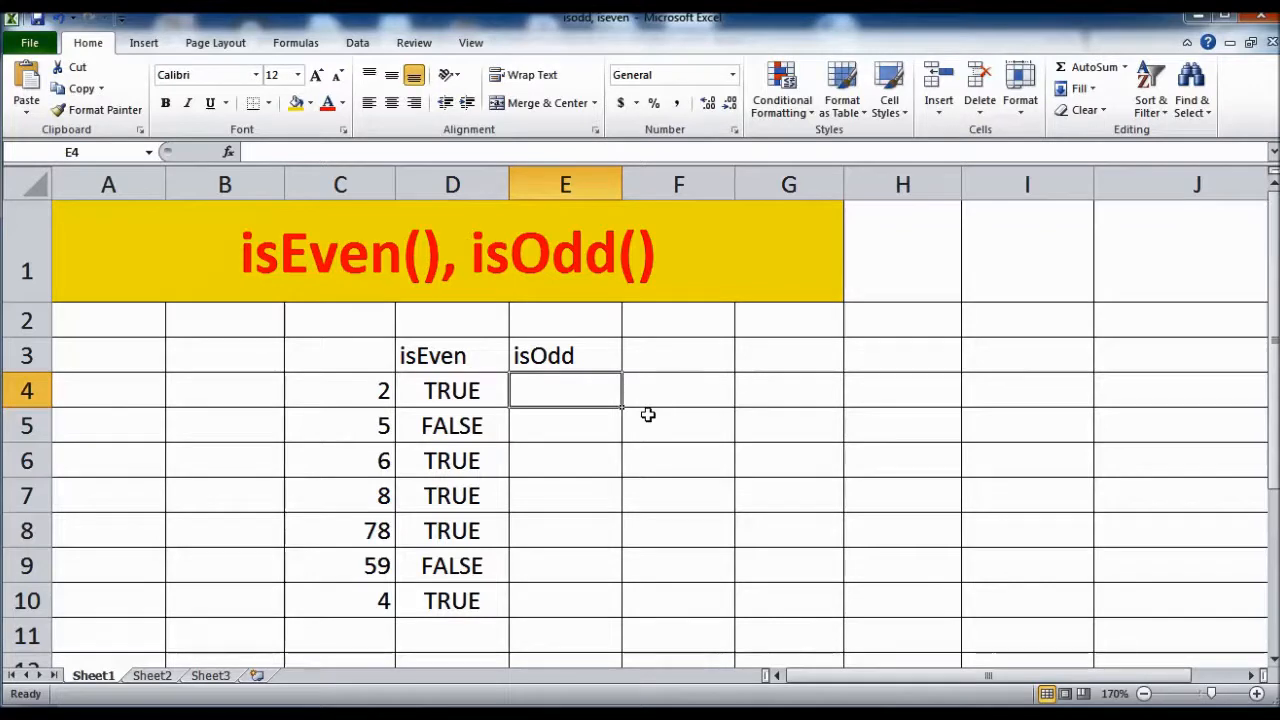
Enter the formula =ISODD(C4) in cell E4 under the isOdd heading.
type("=")
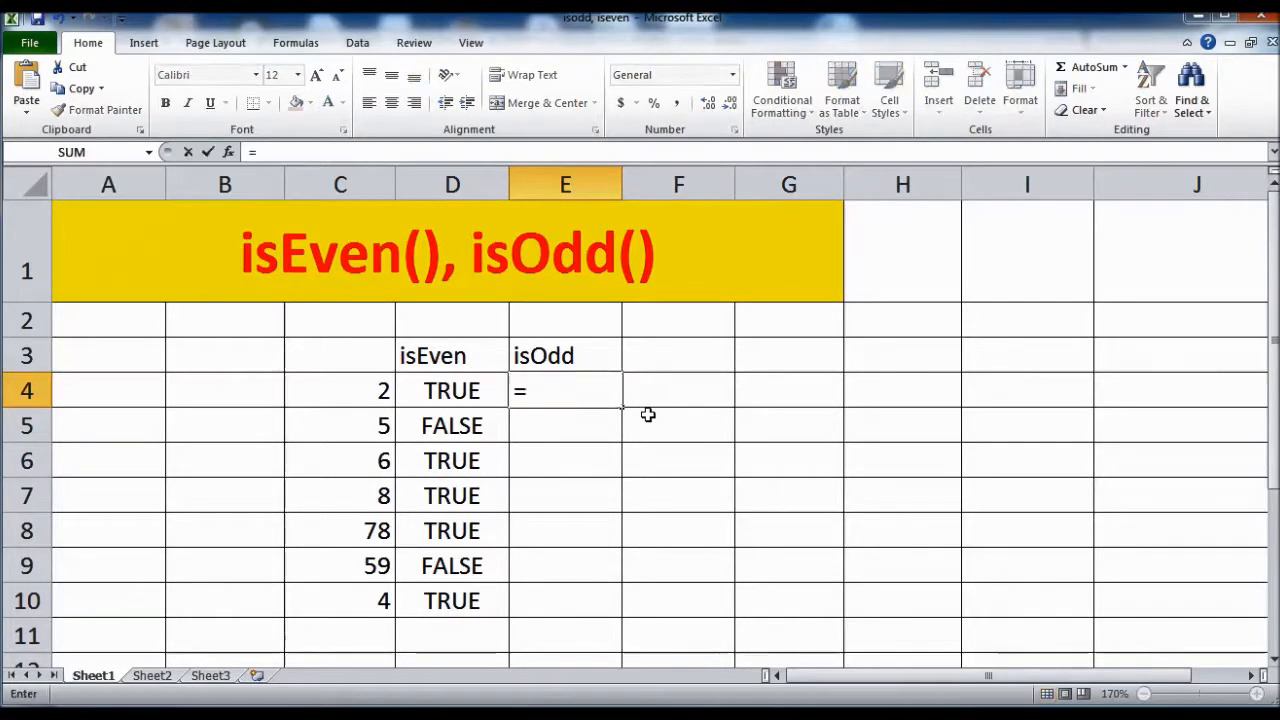
type("if")
key("BackSpace")
type("s")
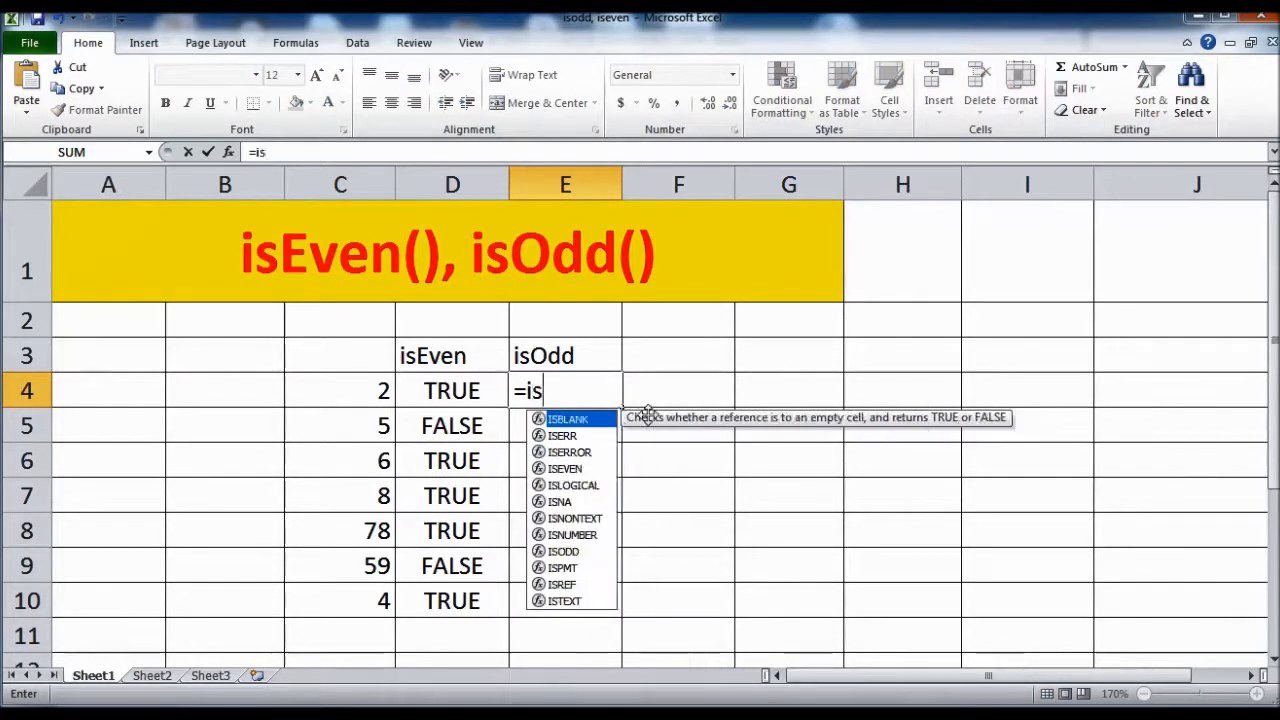
type("odd")
key("Tab")
left_click(335, 391)
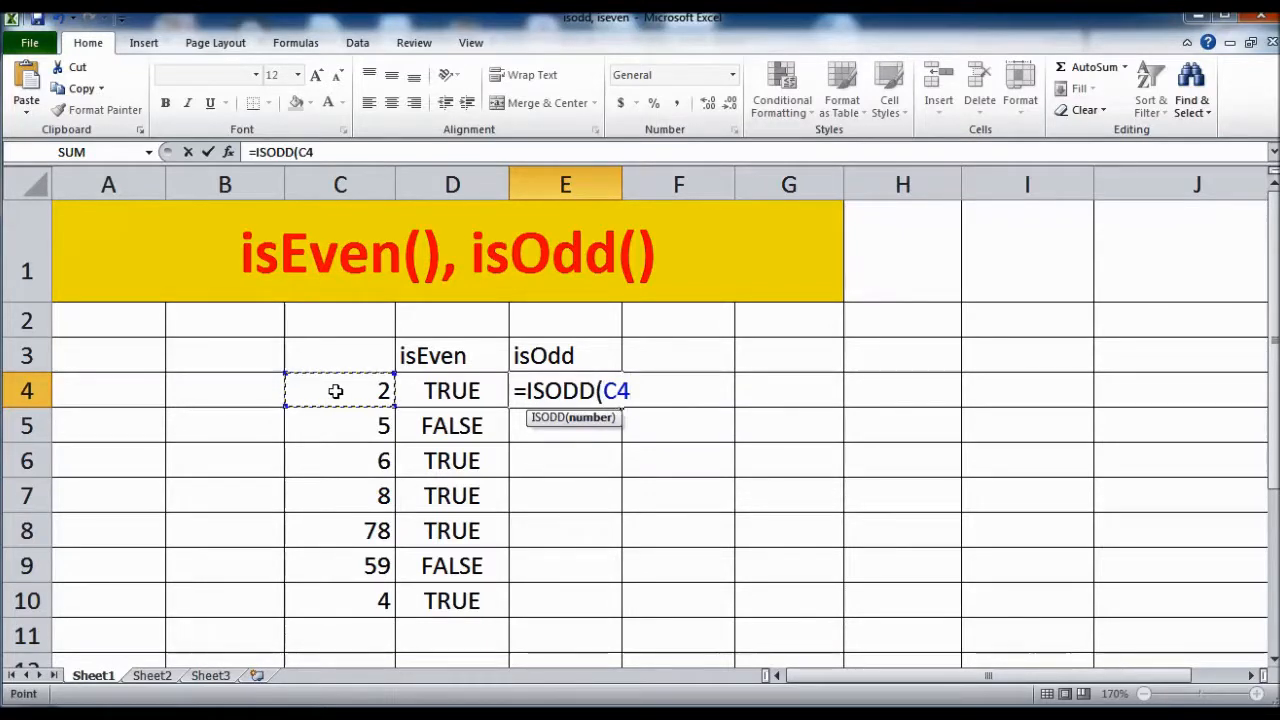
key("Return")
Copy the ISODD formula from E4 down through cell E10.
left_click(590, 395)
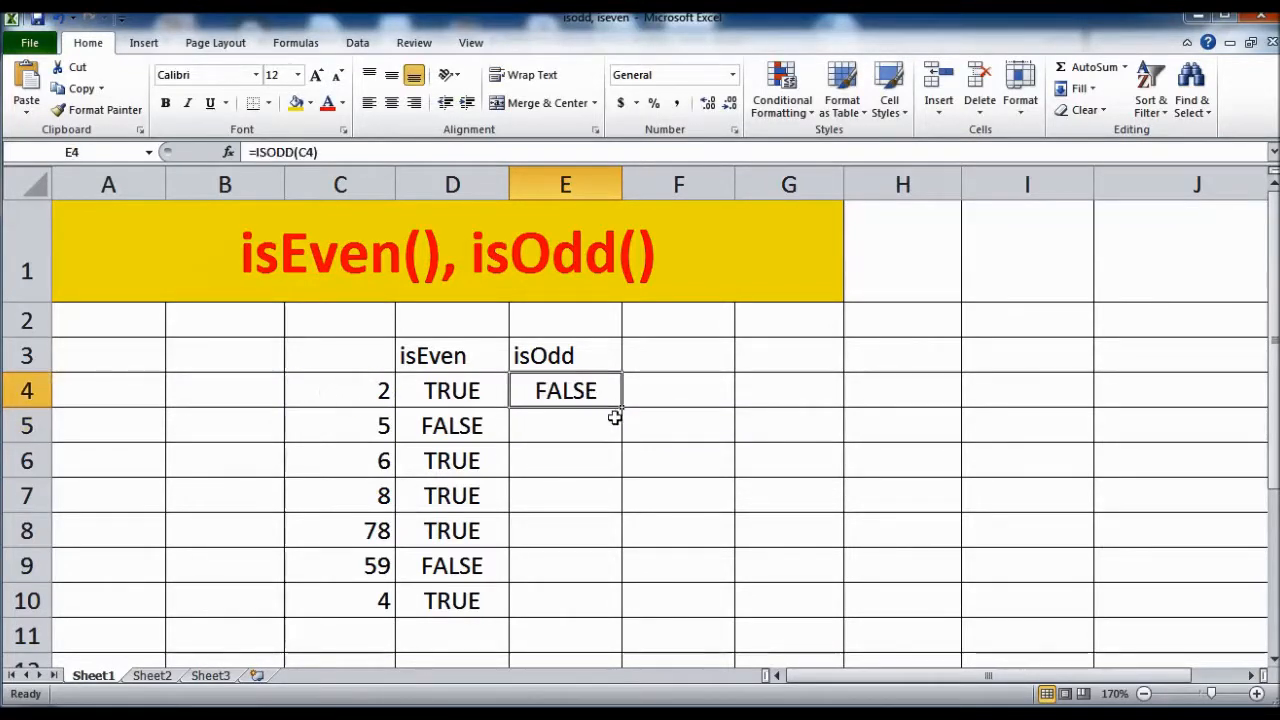
left_click_drag(621, 409, 610, 603)
left_click(712, 603)
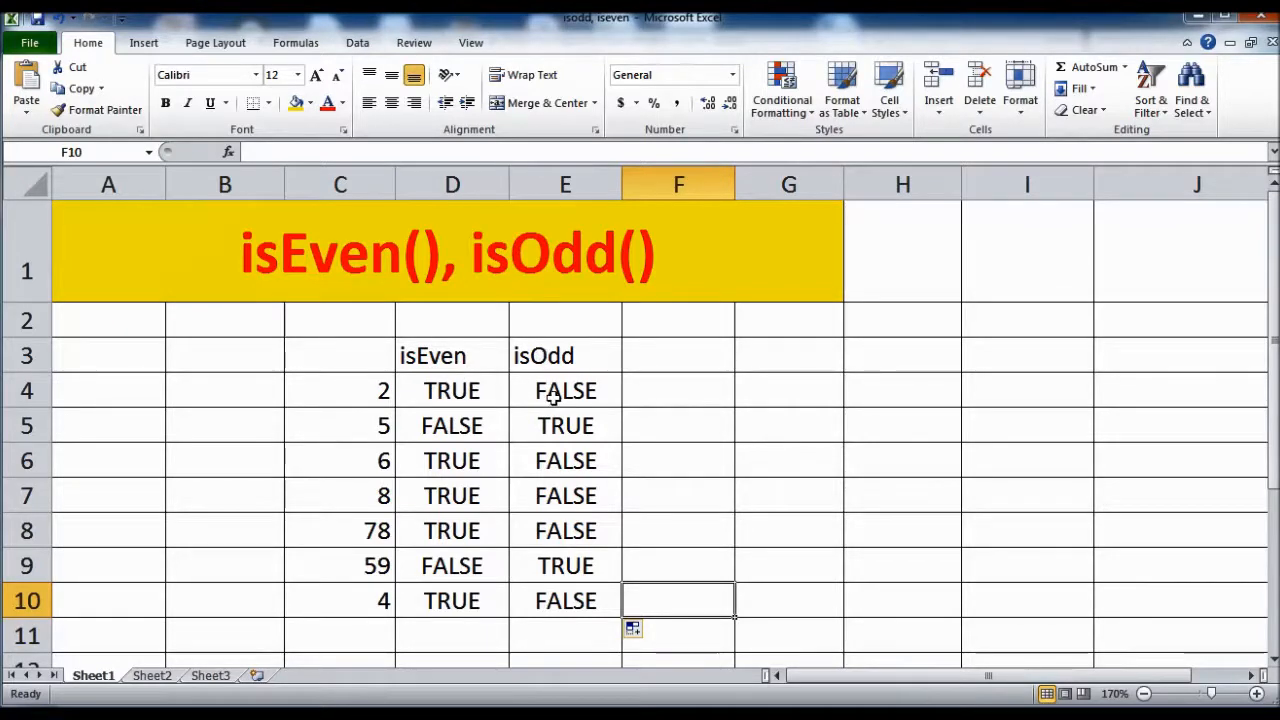
Replace the number in cell C4 with 2164646 and the one in C6 with 3469449.
left_click(340, 392)
type("2164646")
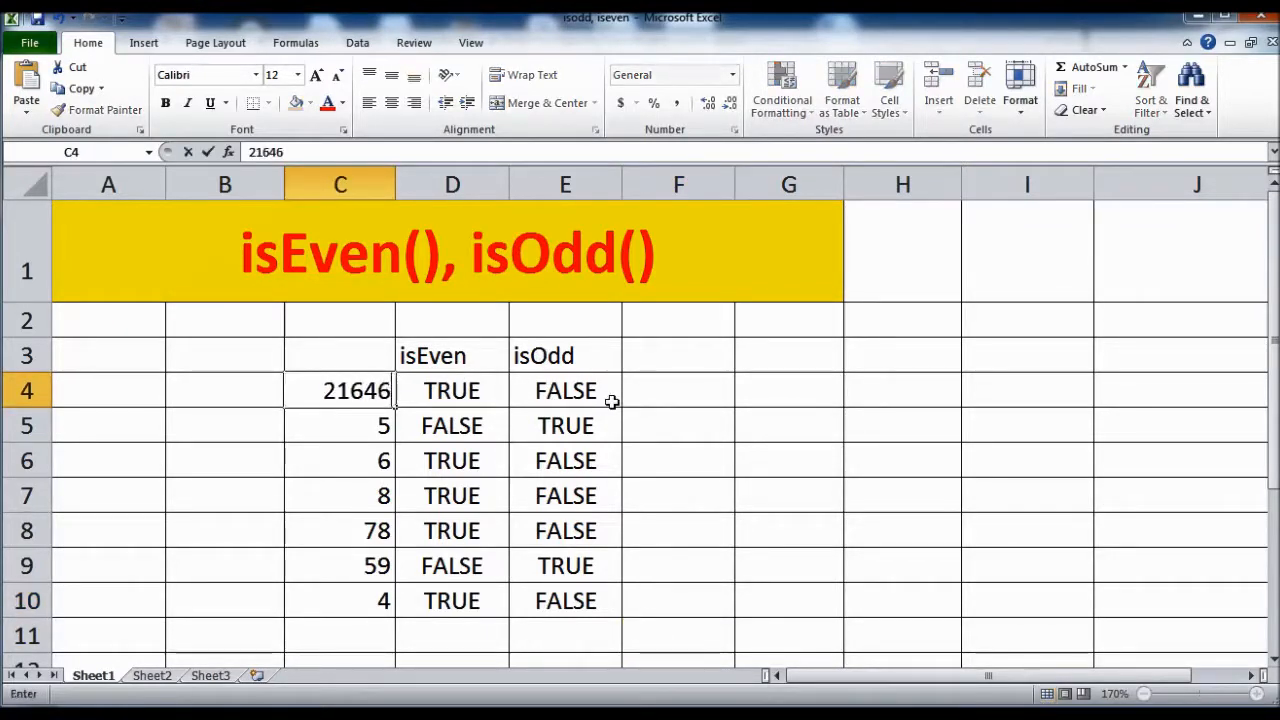
key("Return")
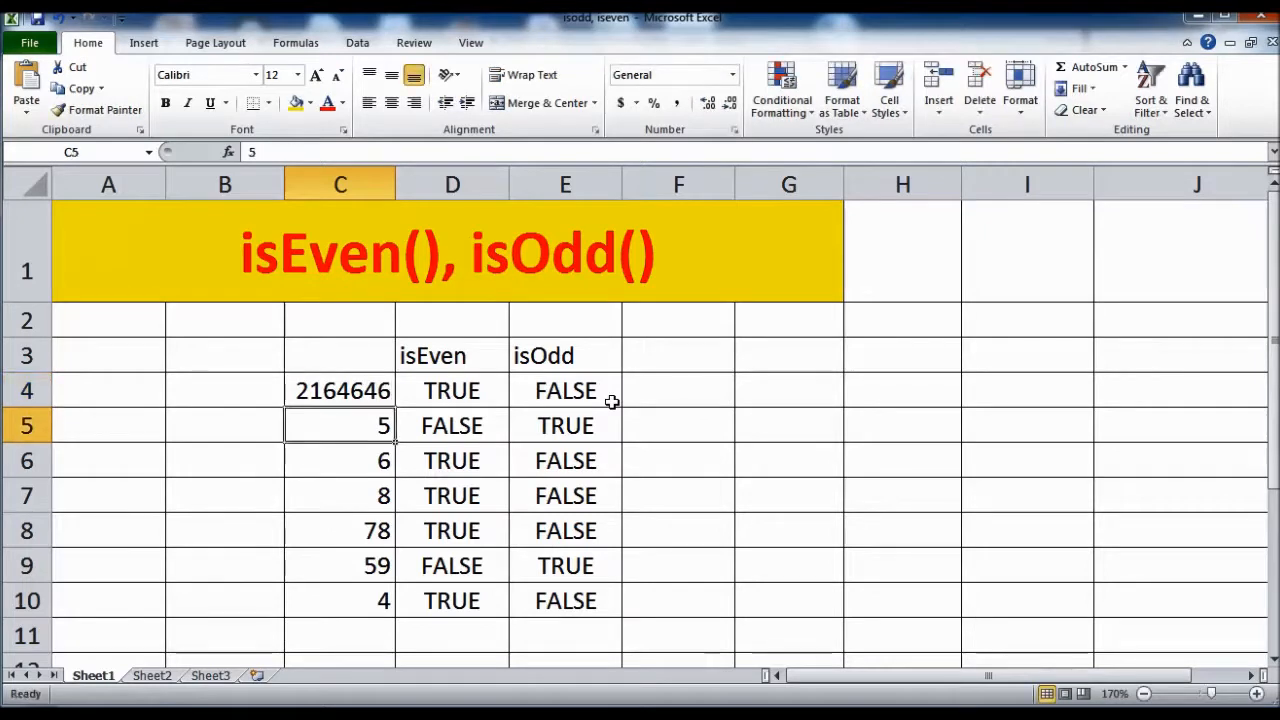
left_click(354, 460)
type("3469449")
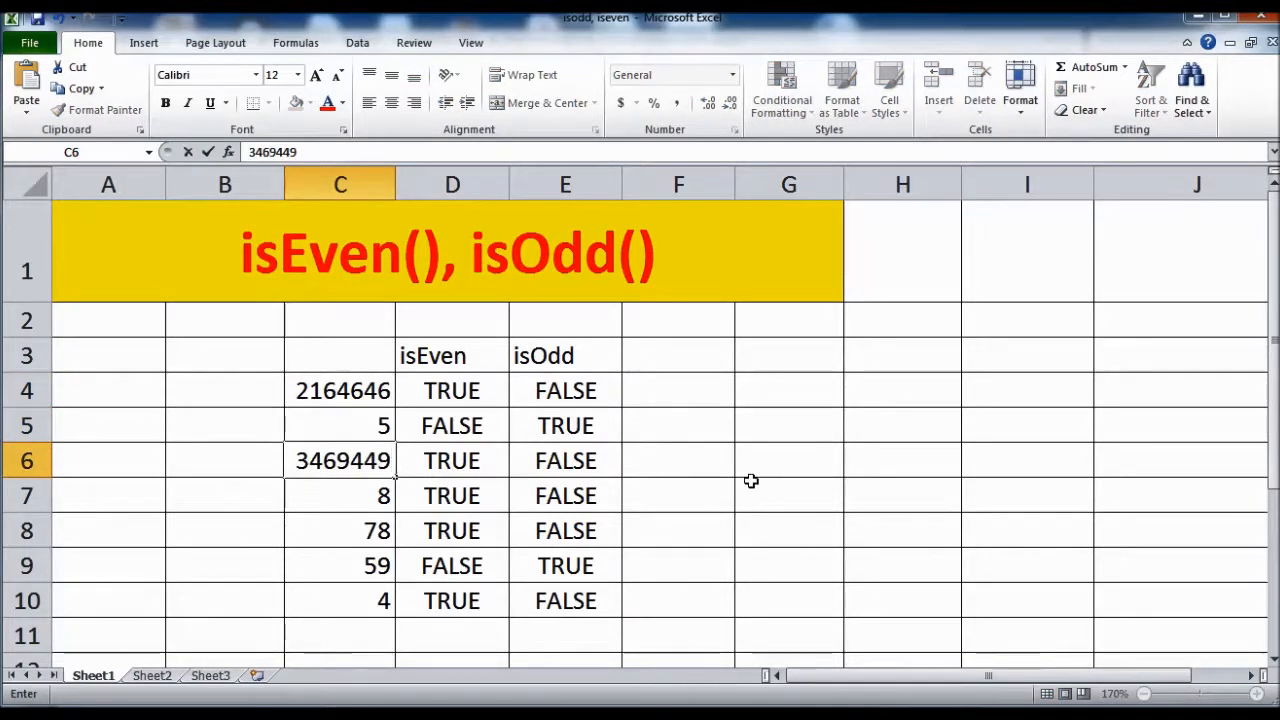
key("Return")
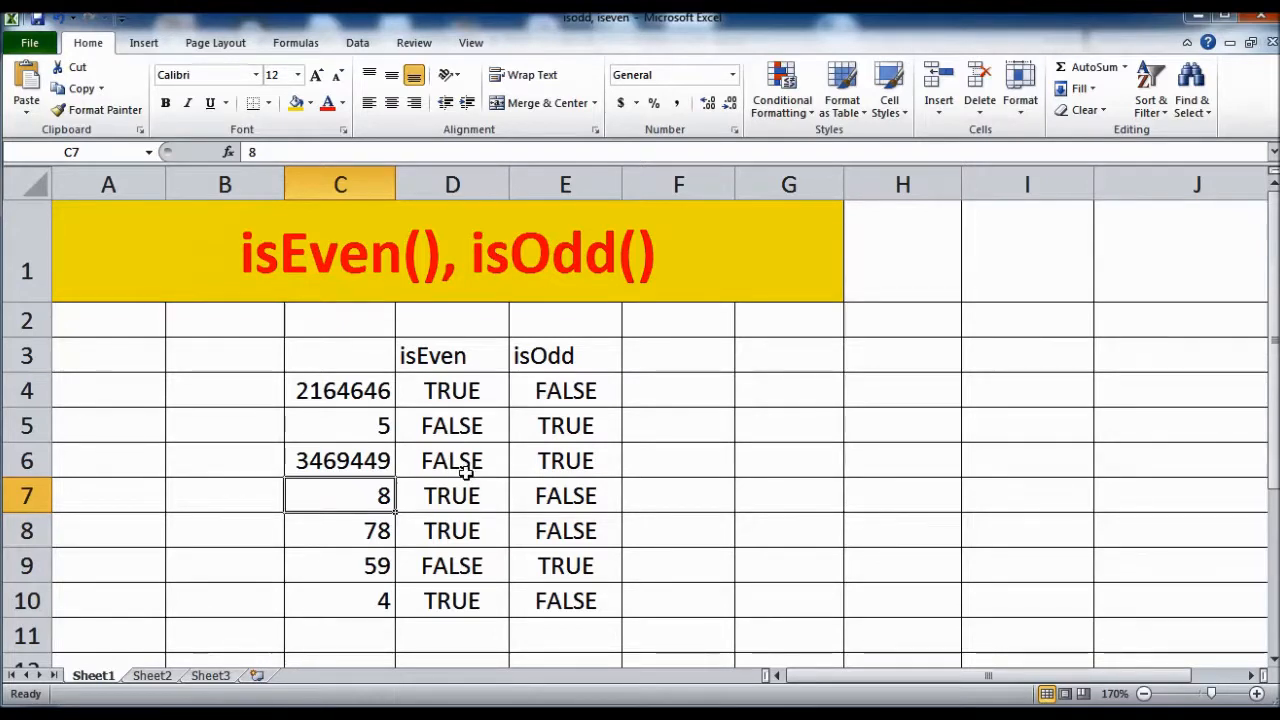
Change the font colour of the isEven and isOdd headings in D3:E3 to red.
left_click(545, 350)
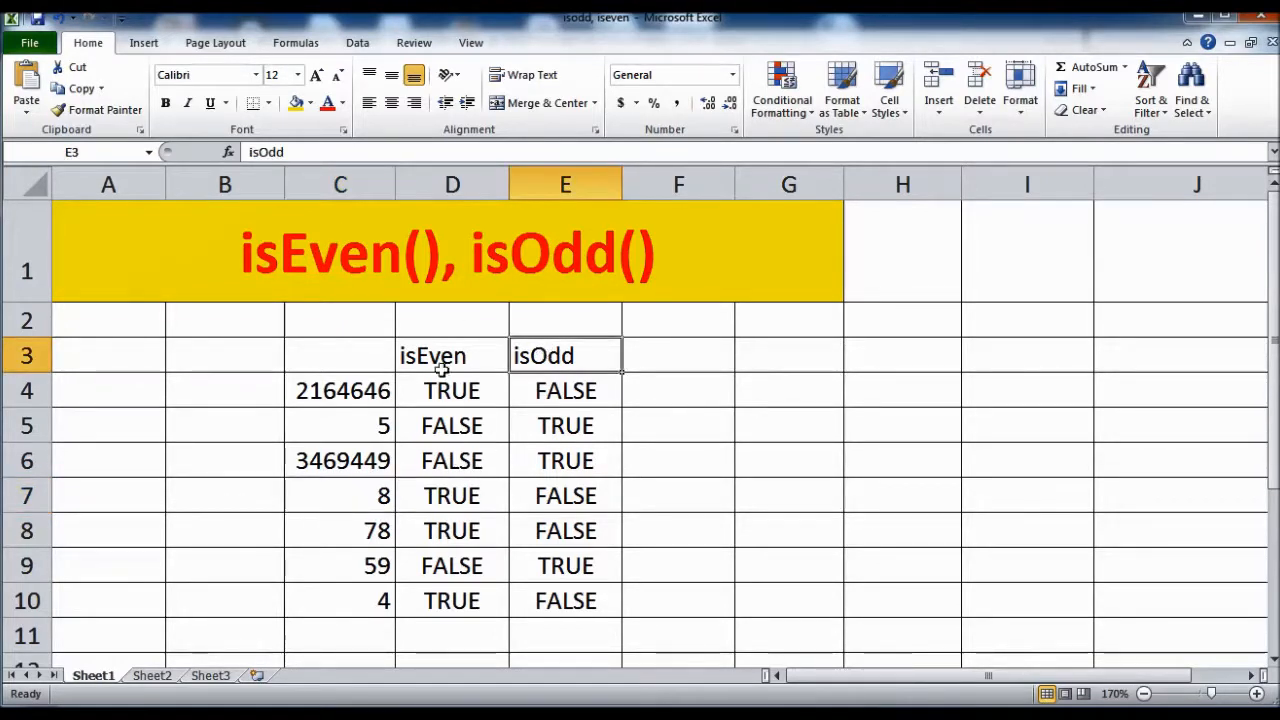
left_click_drag(441, 366, 545, 356)
left_click(327, 102)
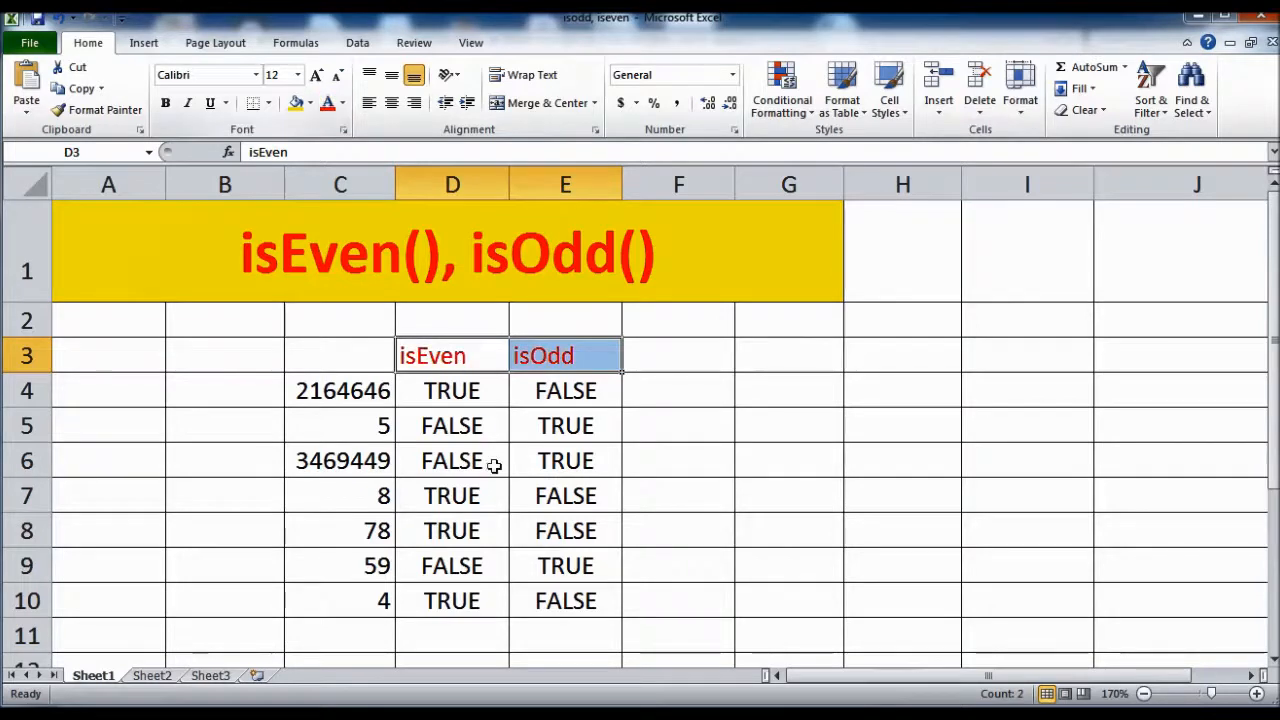
left_click(492, 458)
left_click(449, 360)
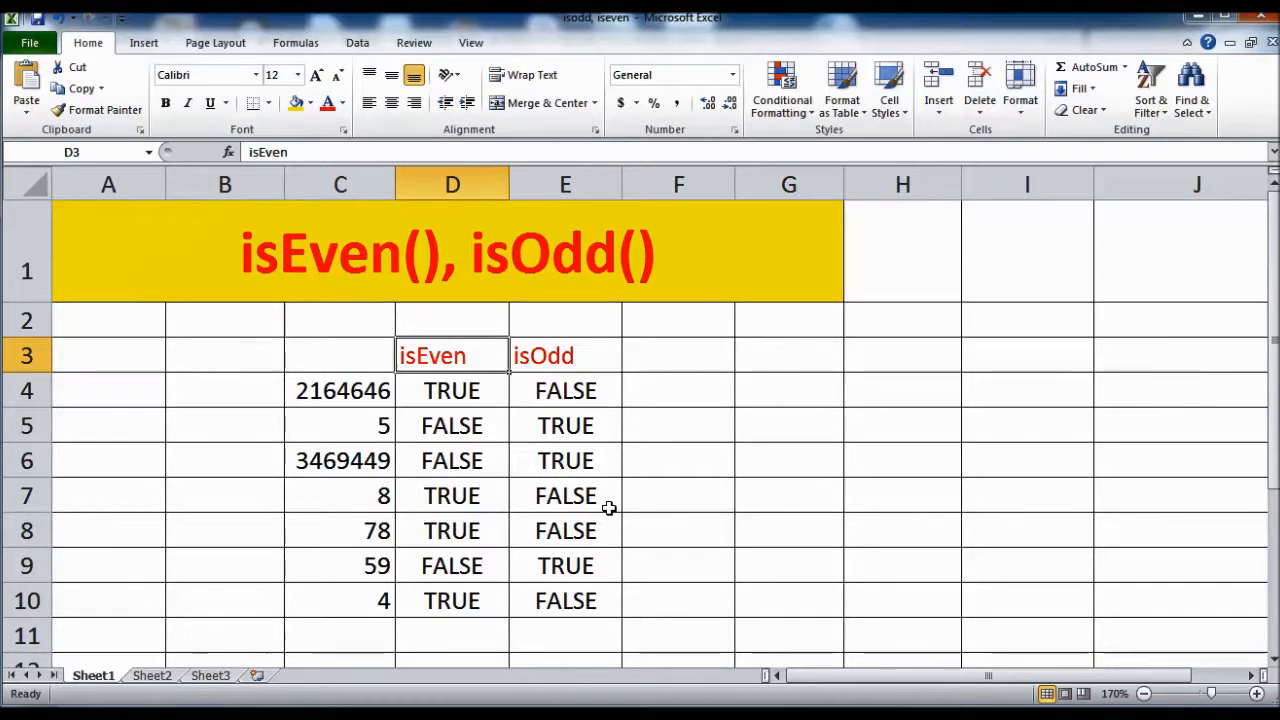
left_click_drag(372, 354, 543, 354)
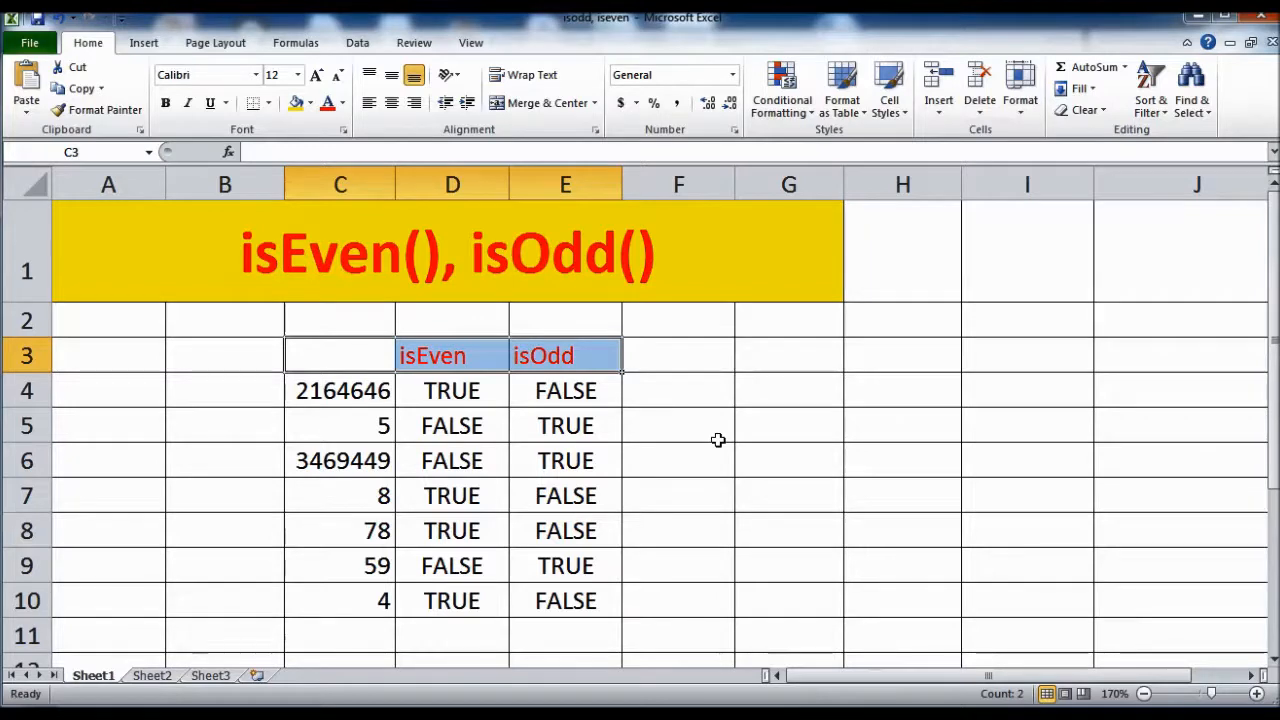